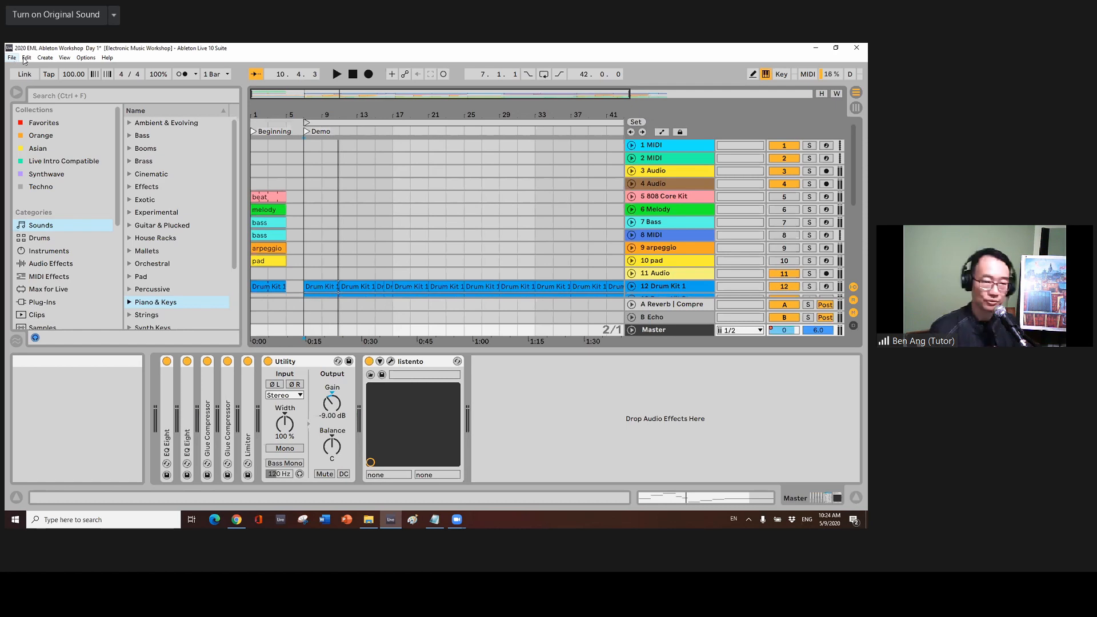
click(12, 57)
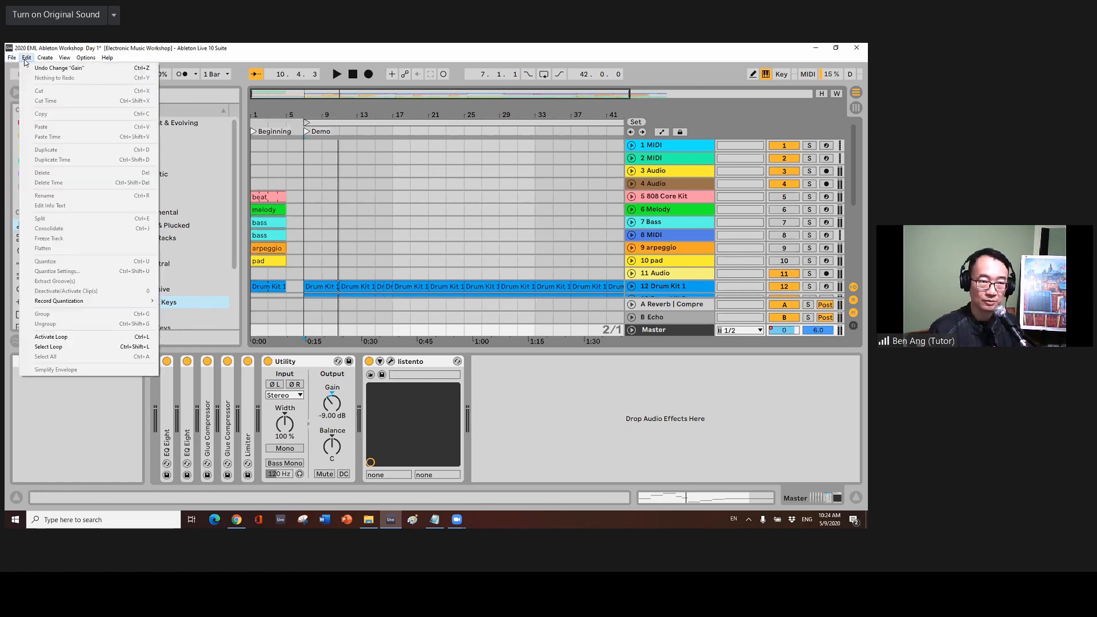
click(26, 59)
click(68, 60)
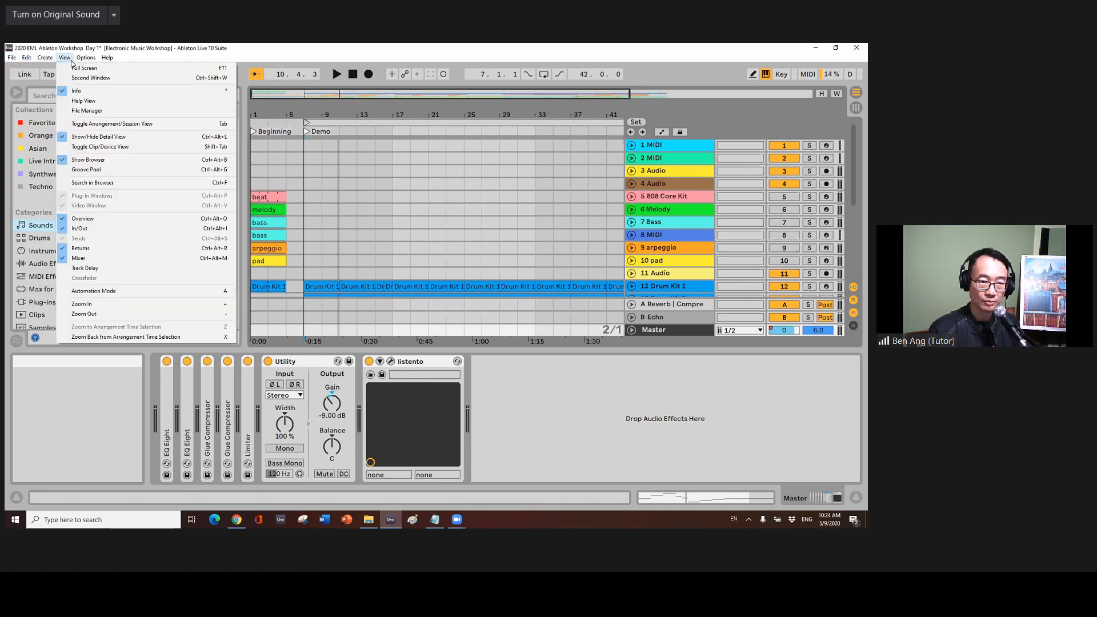
click(82, 59)
click(83, 59)
click(108, 60)
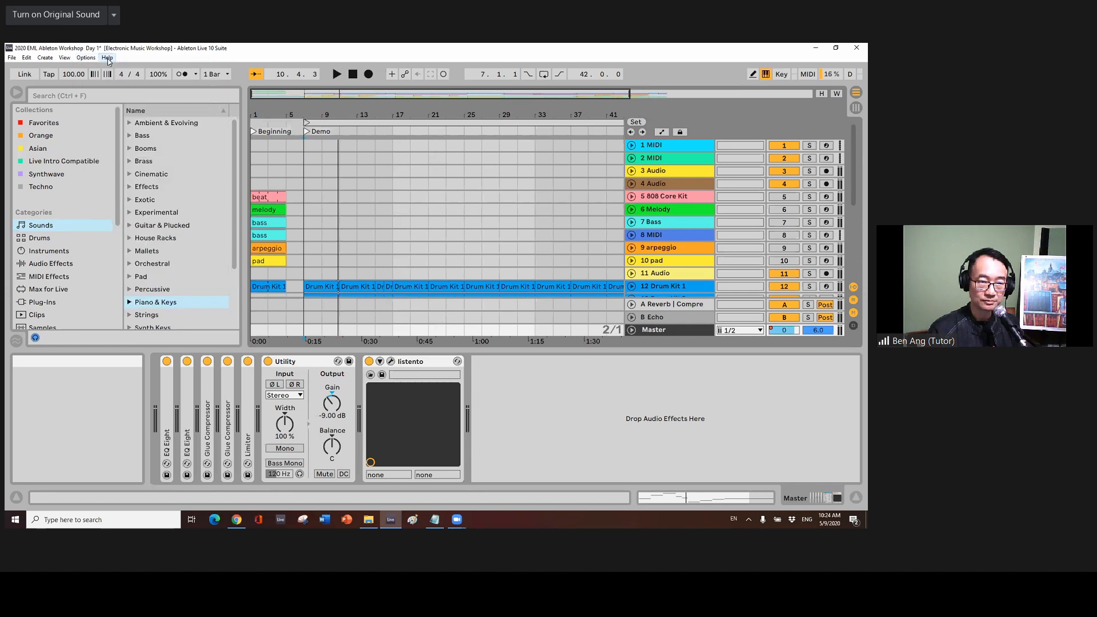
click(63, 59)
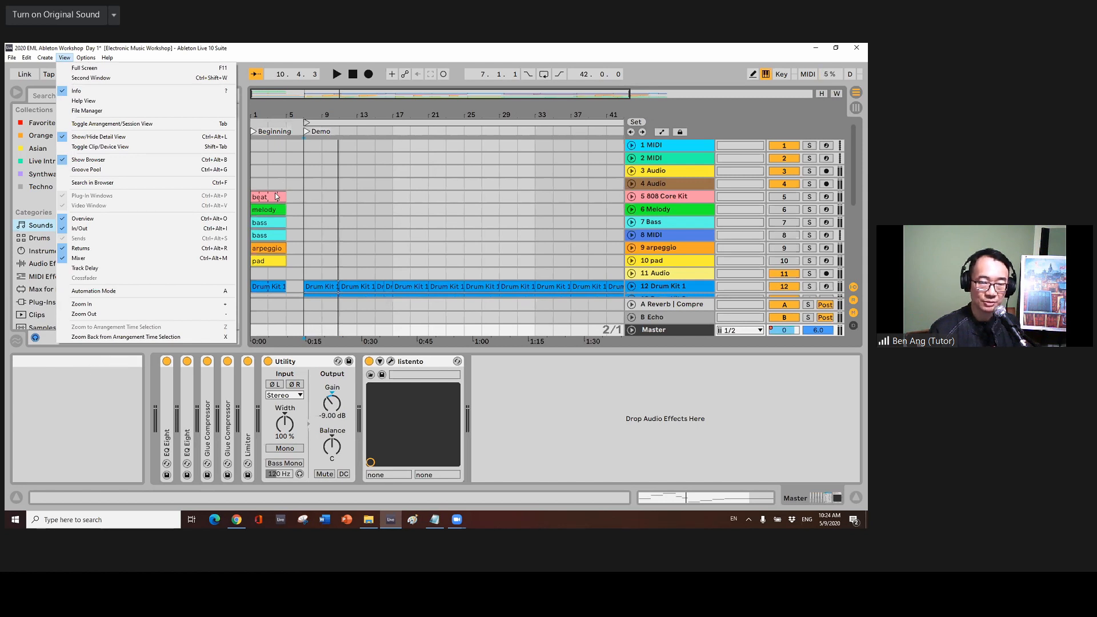
click(269, 107)
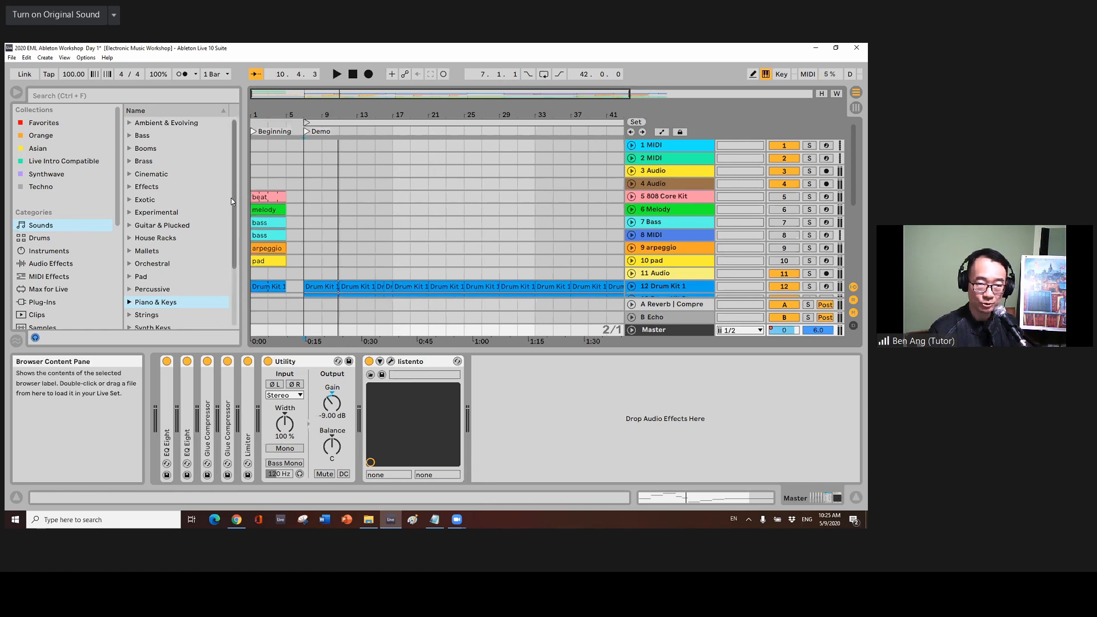
- Narrow the browser slightly, and hide it and show it again
mouse_move(243, 195)
mouse_down()
mouse_move(213, 192)
mouse_move(241, 200)
mouse_up()
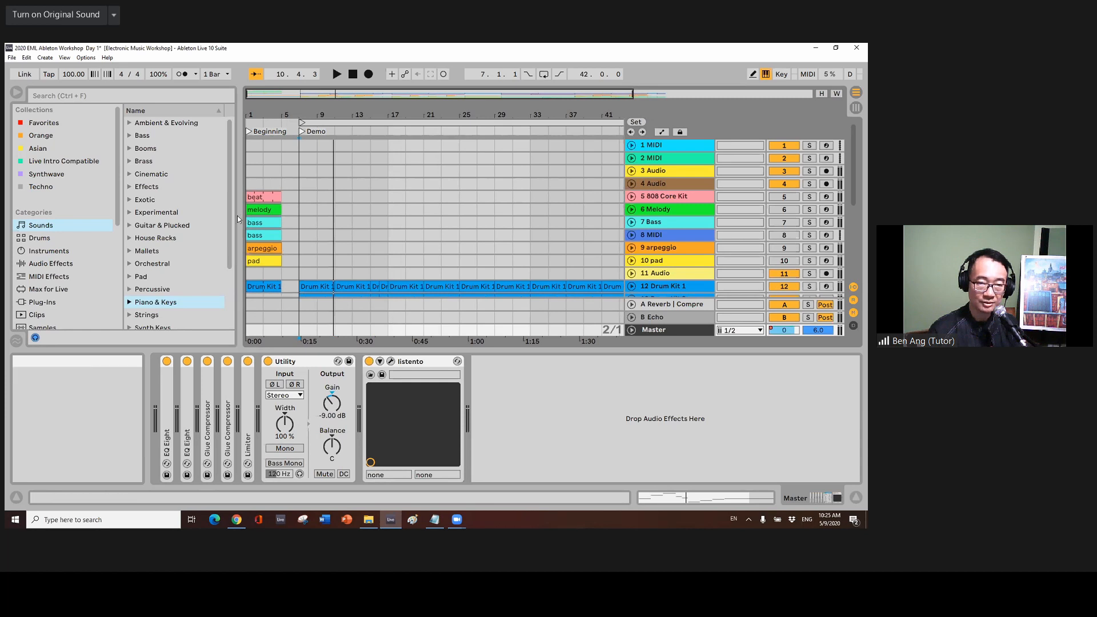
click(17, 94)
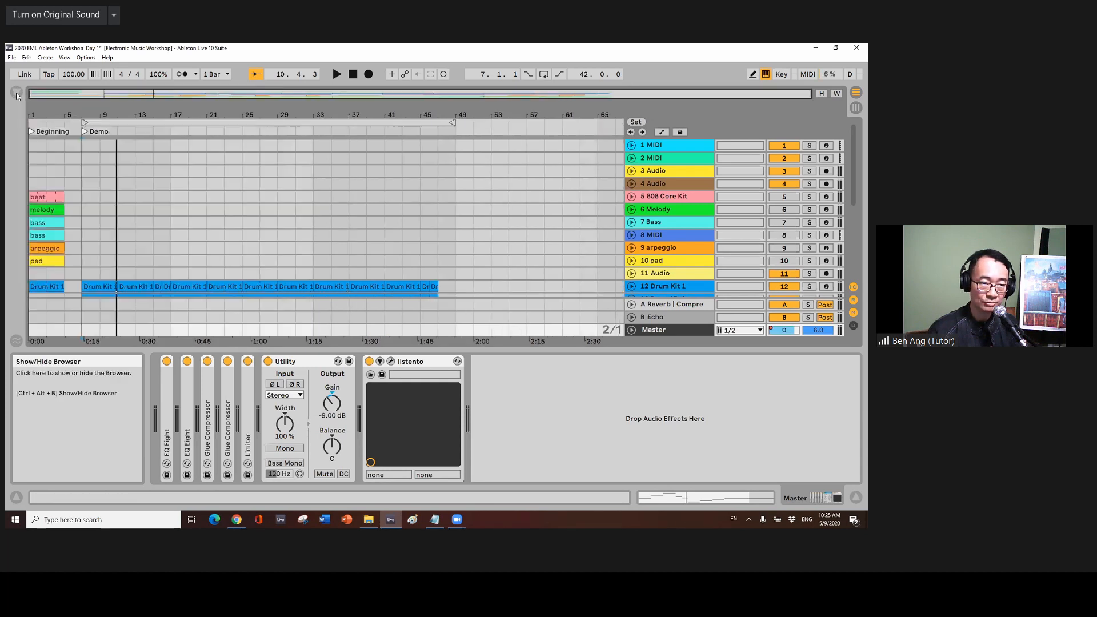
click(16, 94)
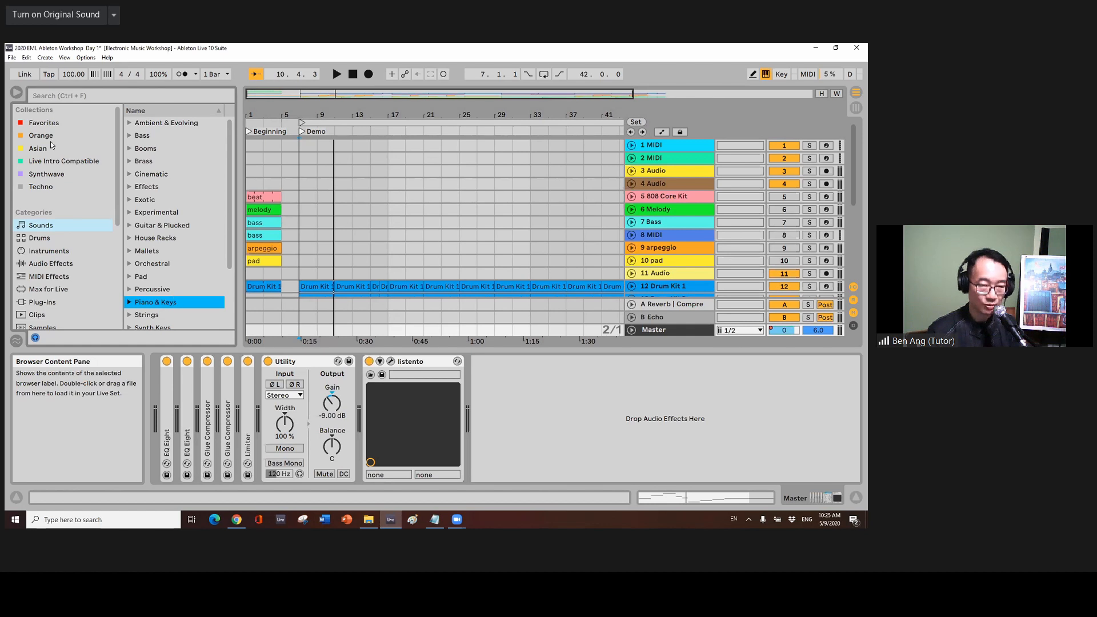
- Preview the Cosmos...pe.adg preset from the Ambient & Evolving sounds, and collapse that folder
click(45, 226)
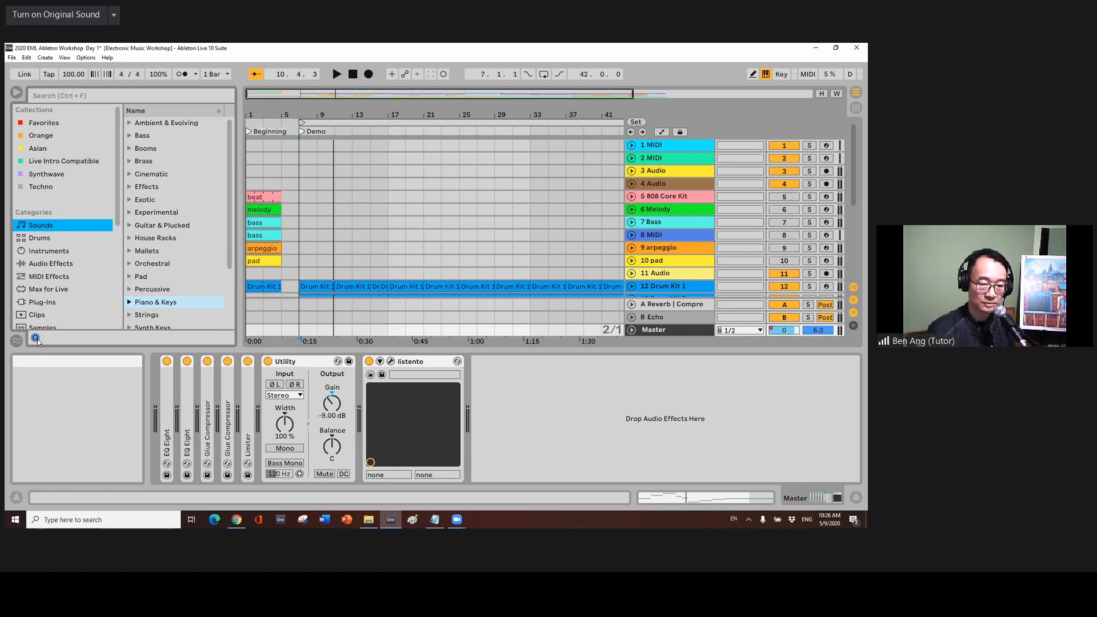
click(130, 125)
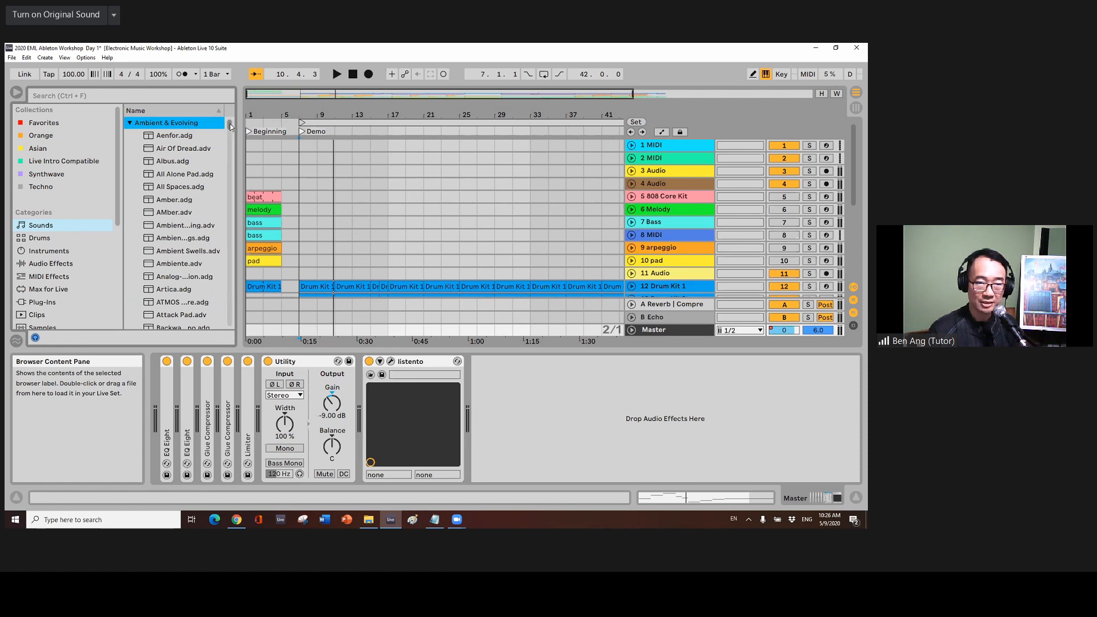
drag(231, 131, 230, 143)
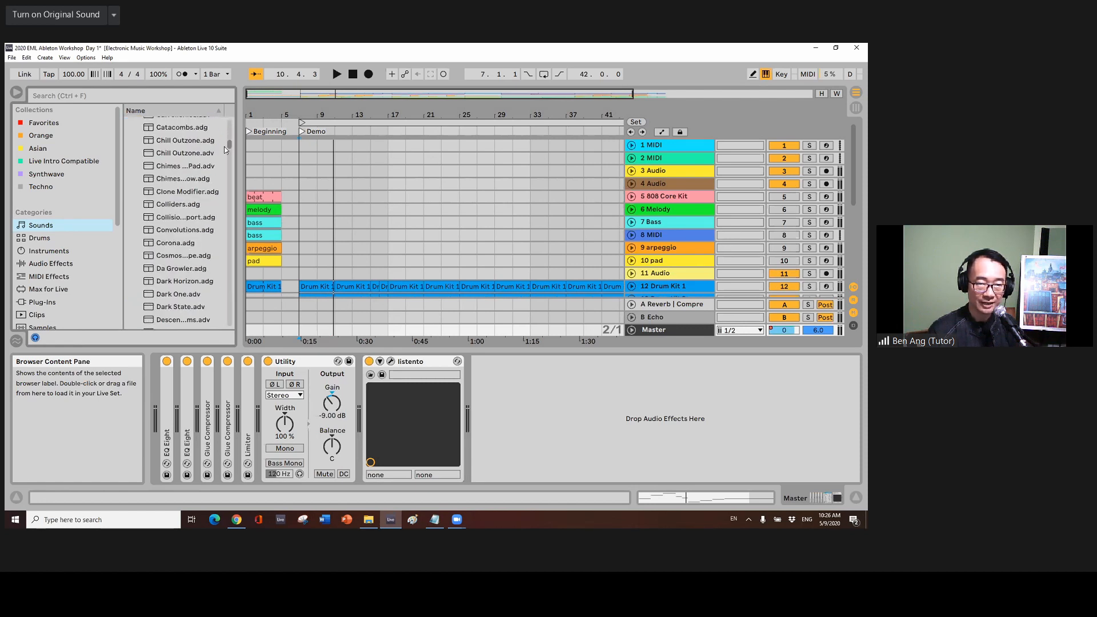
click(196, 256)
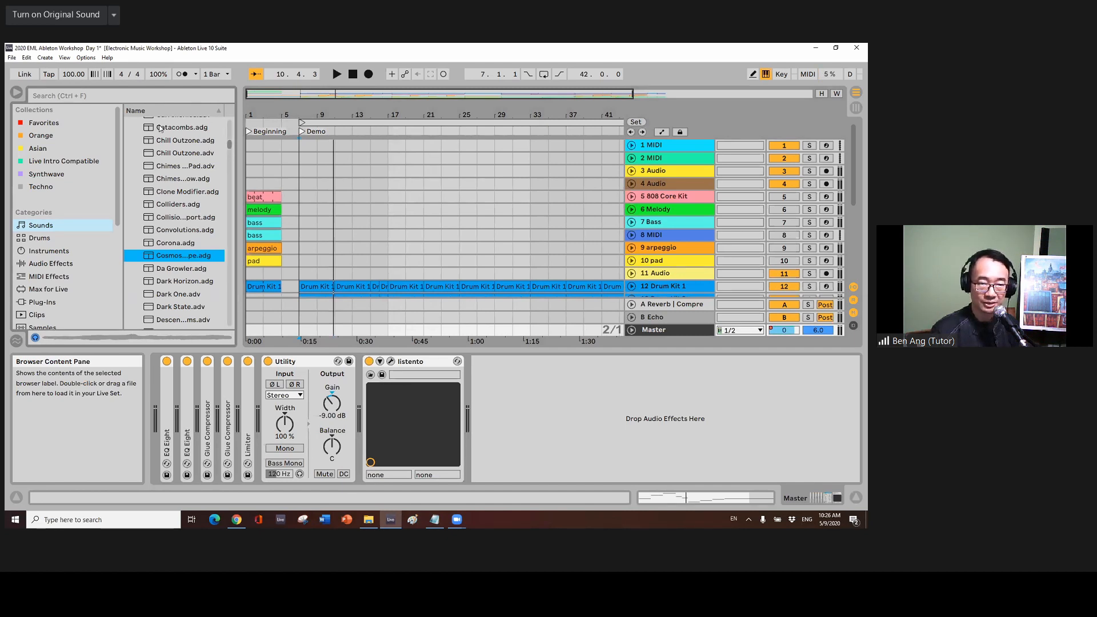
scroll(130, 125, up, 10)
click(129, 124)
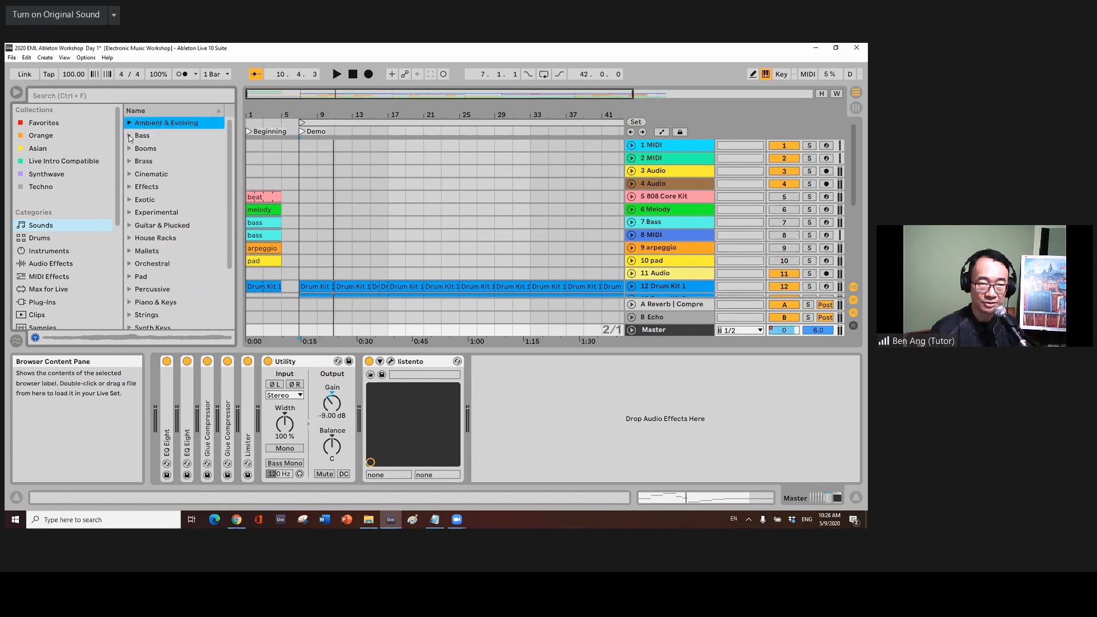
- Preview the Analog ...ass.adv preset from the Bass sounds, and collapse that folder
click(129, 138)
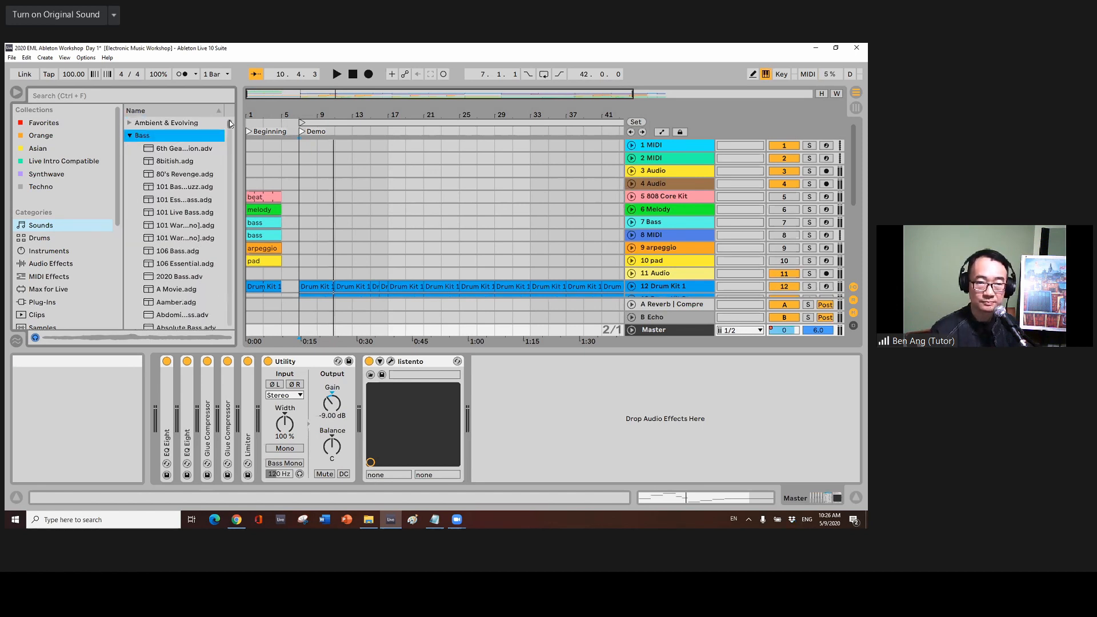
scroll(228, 122, down, 4)
scroll(198, 186, down, 1)
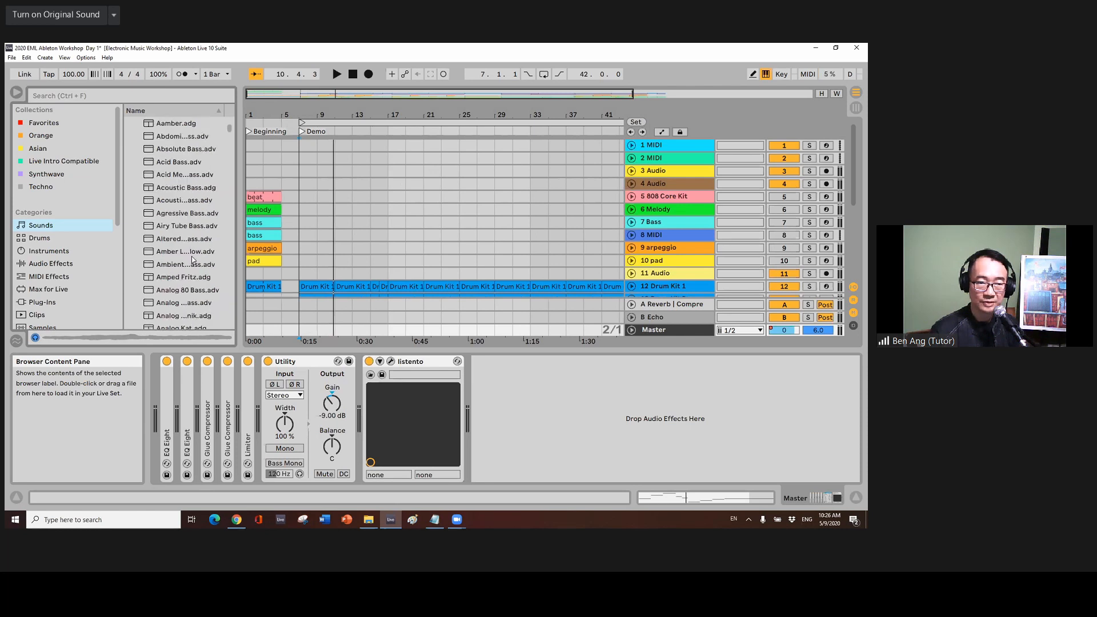
click(195, 305)
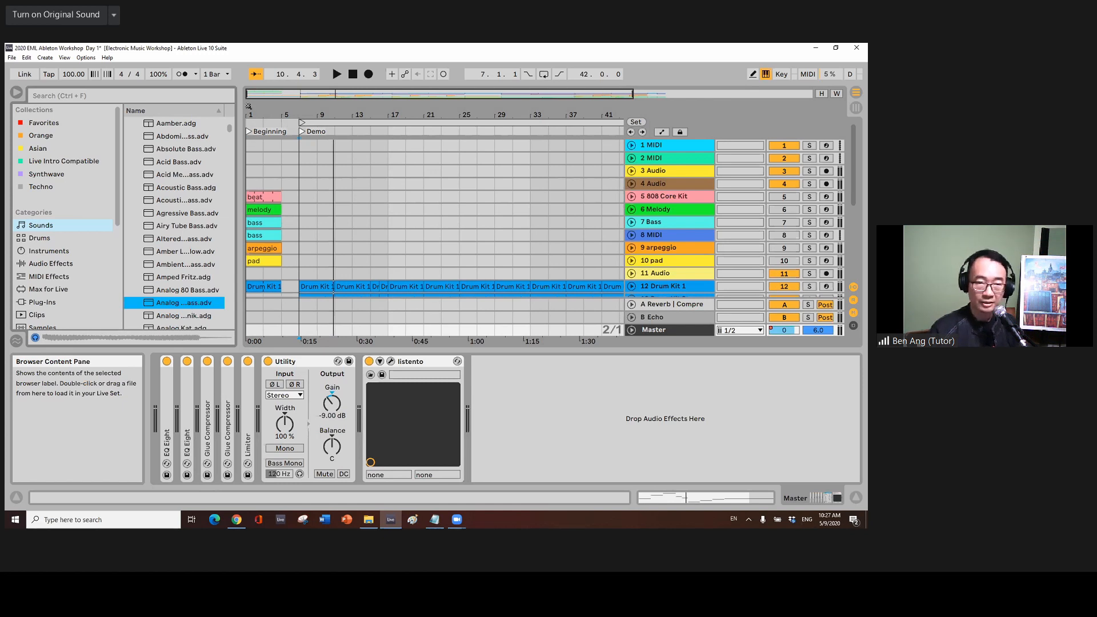
scroll(132, 139, up, 2)
click(130, 136)
- Load the Brassinski.adg preset from the Brass sounds onto the first MIDI track
click(128, 161)
drag(232, 140, 231, 159)
click(207, 234)
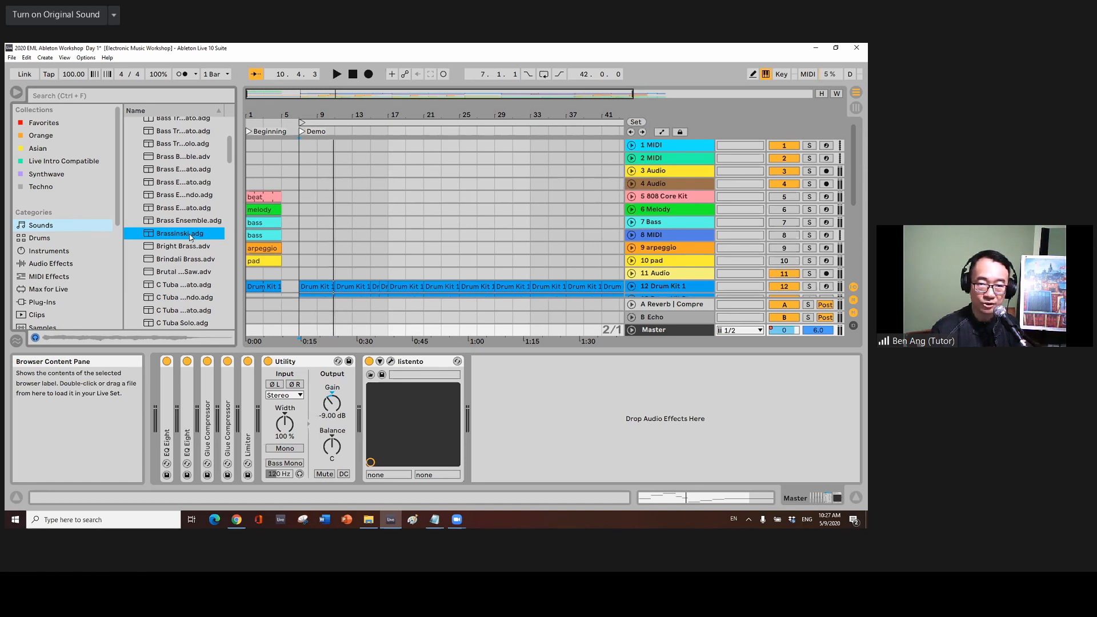
drag(190, 237, 291, 169)
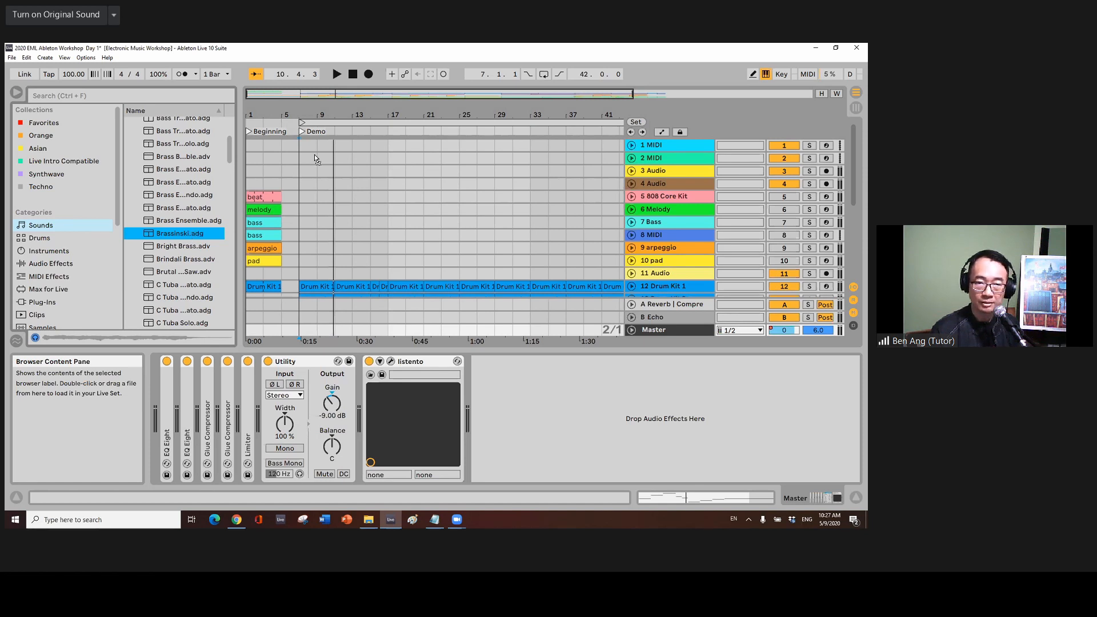
drag(346, 146, 346, 148)
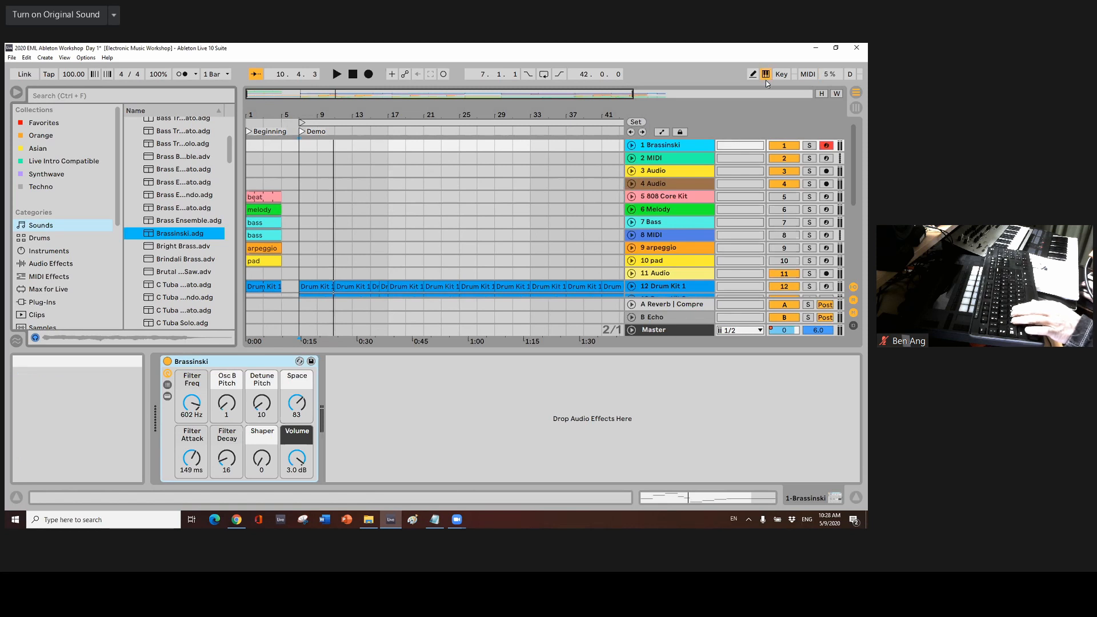
- Audition the Brassinski instrument with the computer MIDI keyboard, shifting the octave down to C-1 to D0 and back up
key(a)
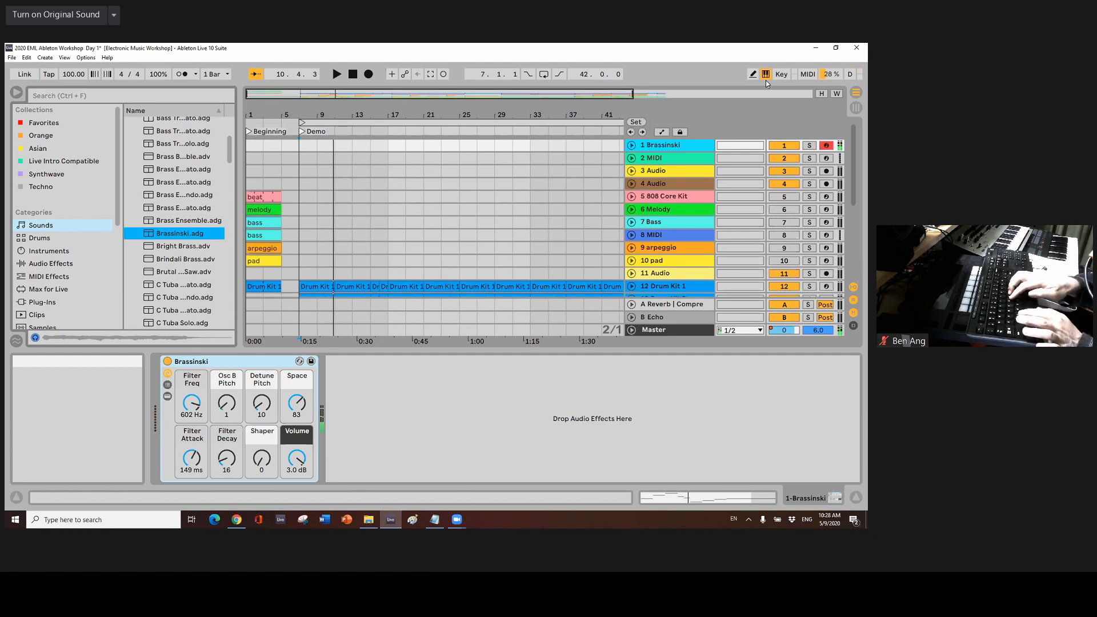
key(z)
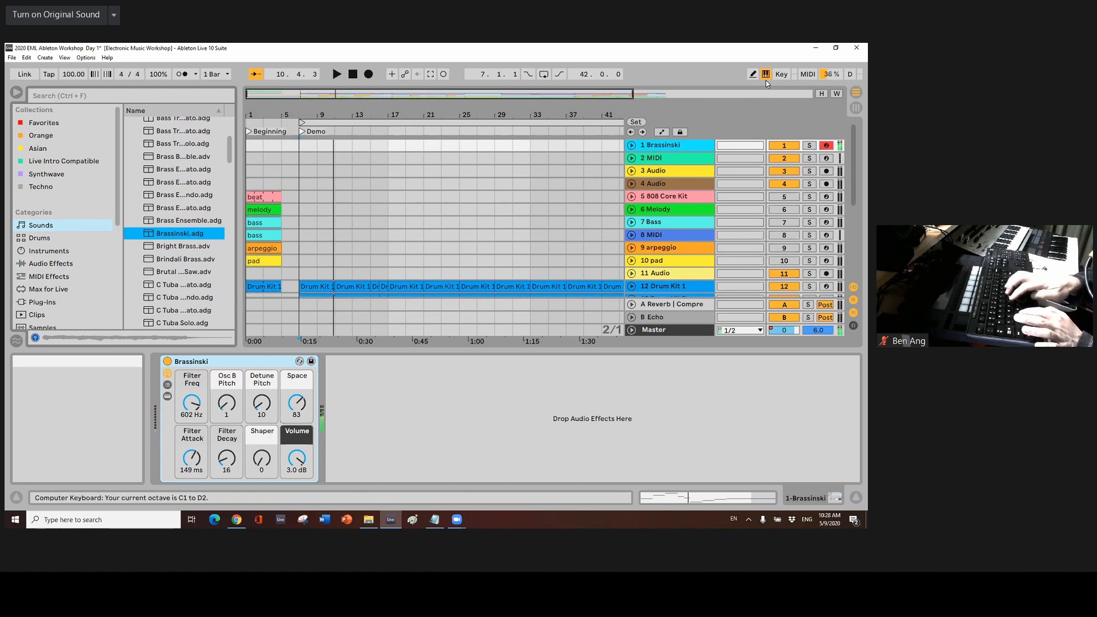
key(x)
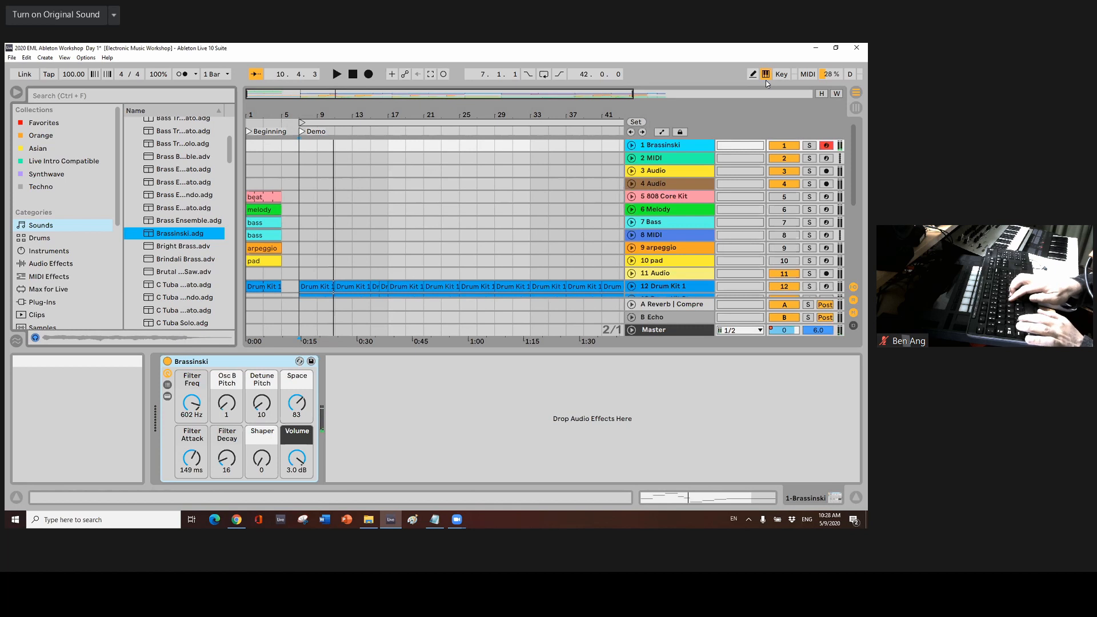
key(z)
key(z)
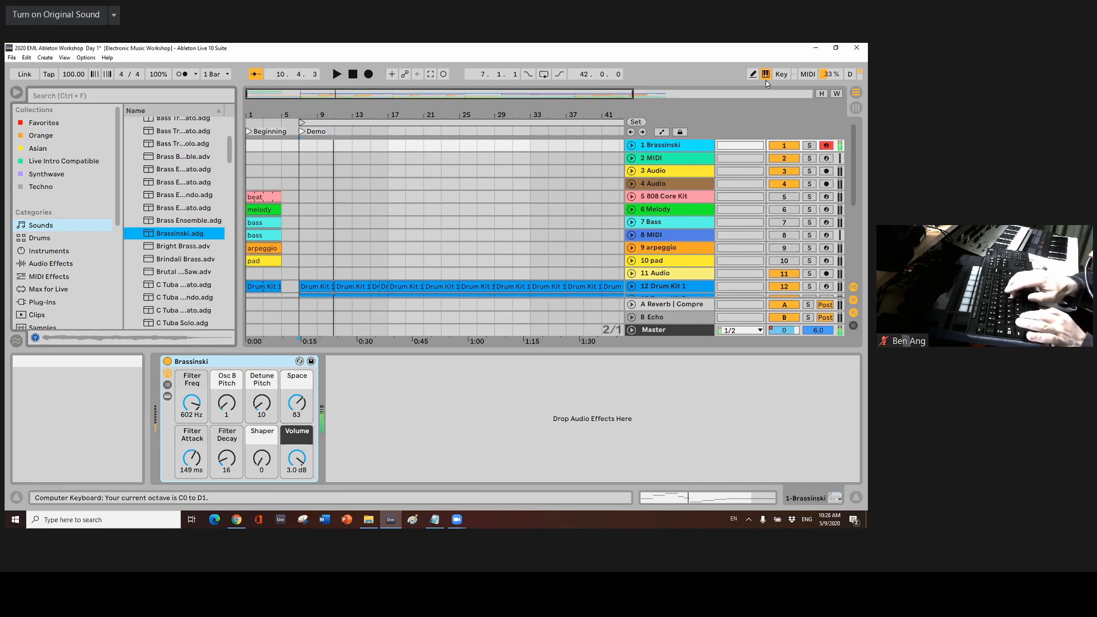
key(z)
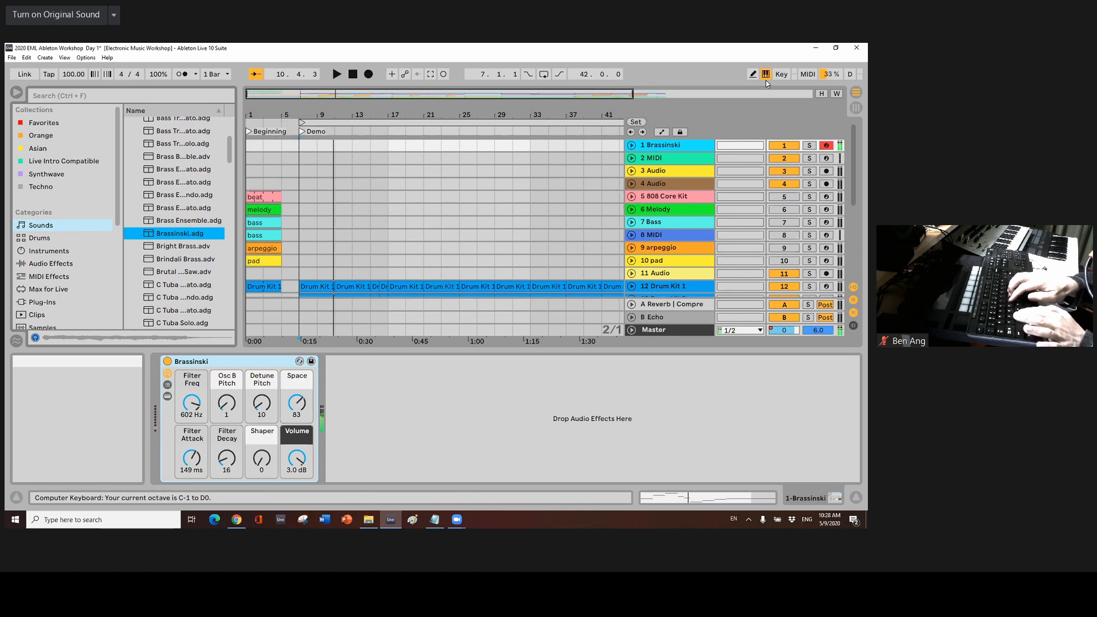
key(x)
key(x)
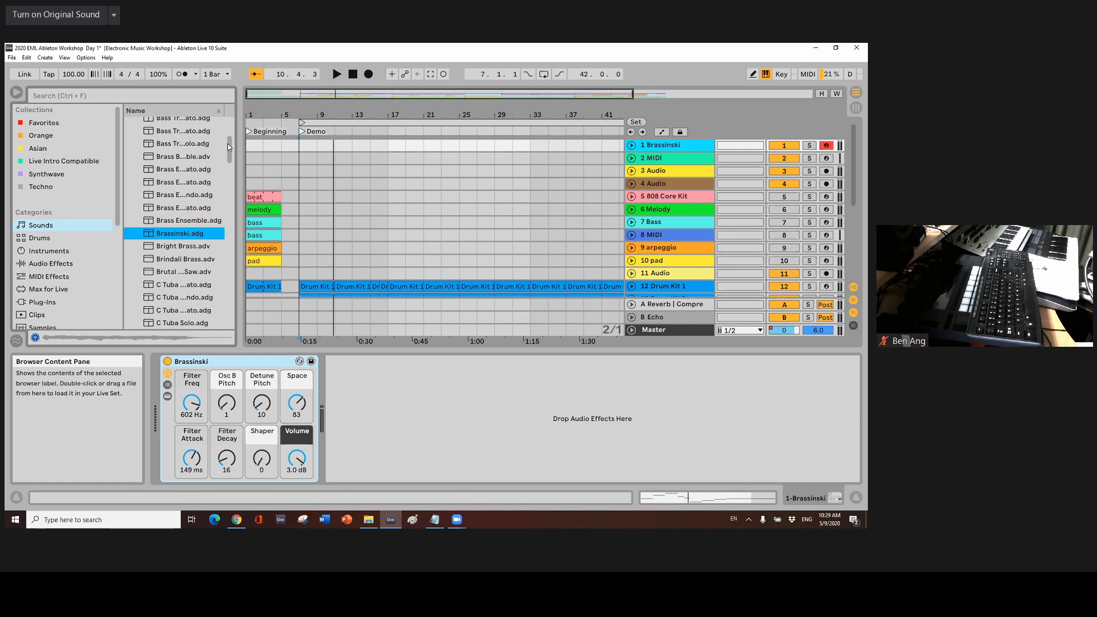
- Collapse the Brass folder and load 808 Core Kit.adg from the Drums category onto track 1, replacing Brassinski
scroll(228, 143, up, 1)
scroll(124, 163, up, 4)
click(129, 161)
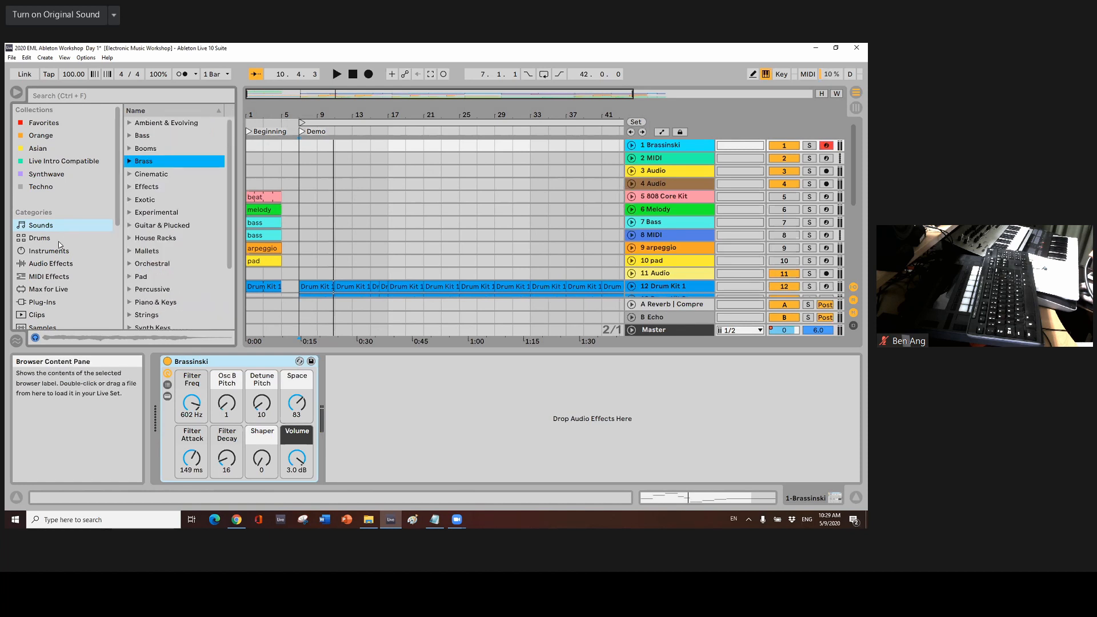
click(49, 225)
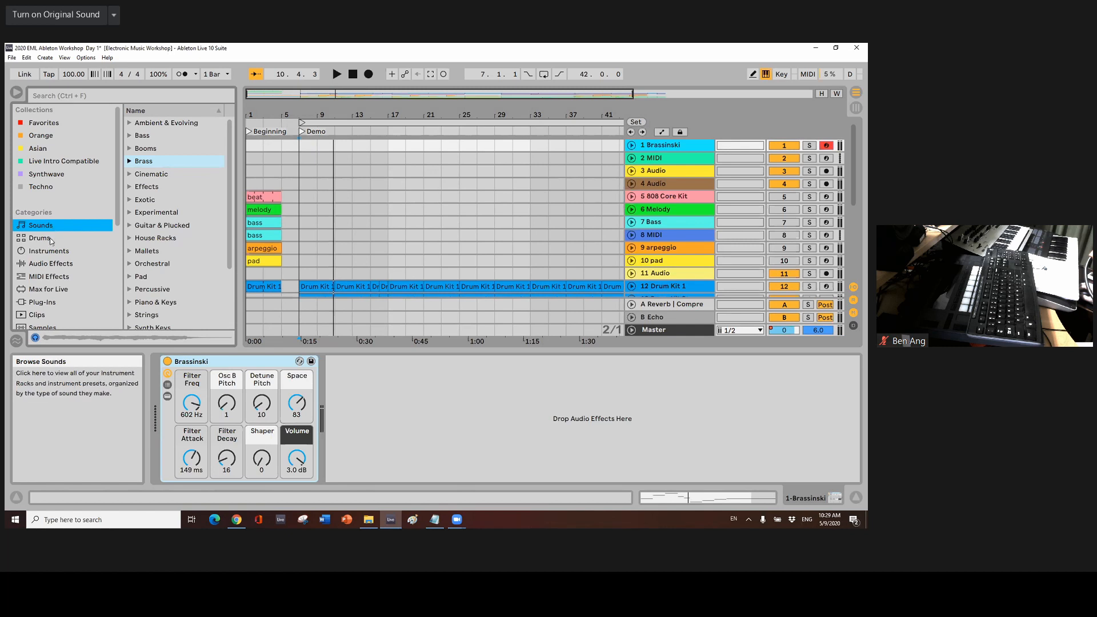
click(51, 239)
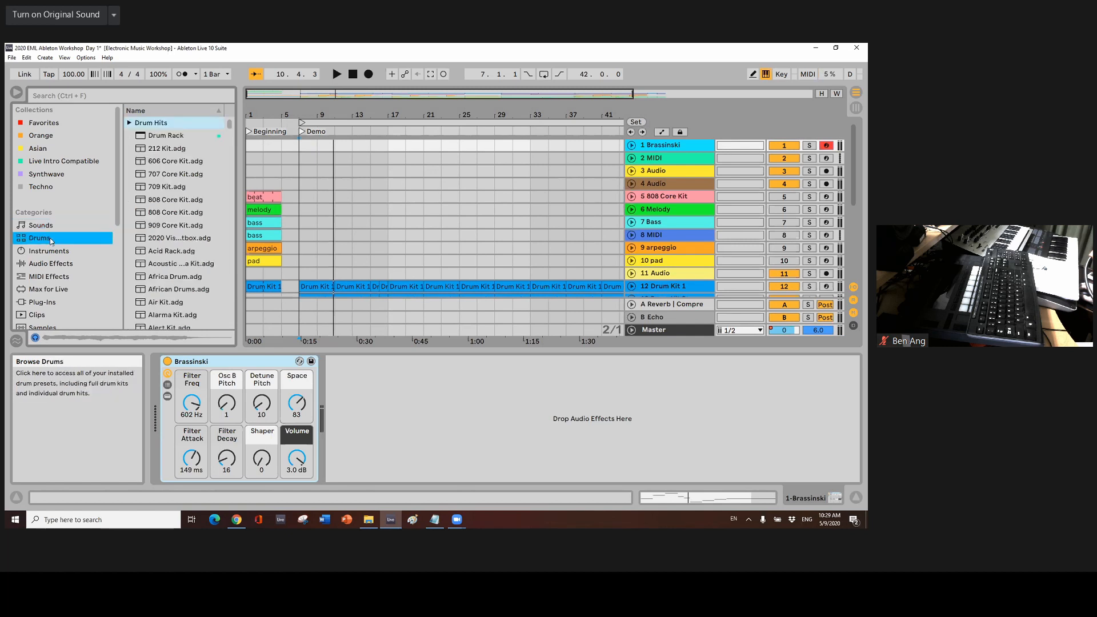
click(177, 203)
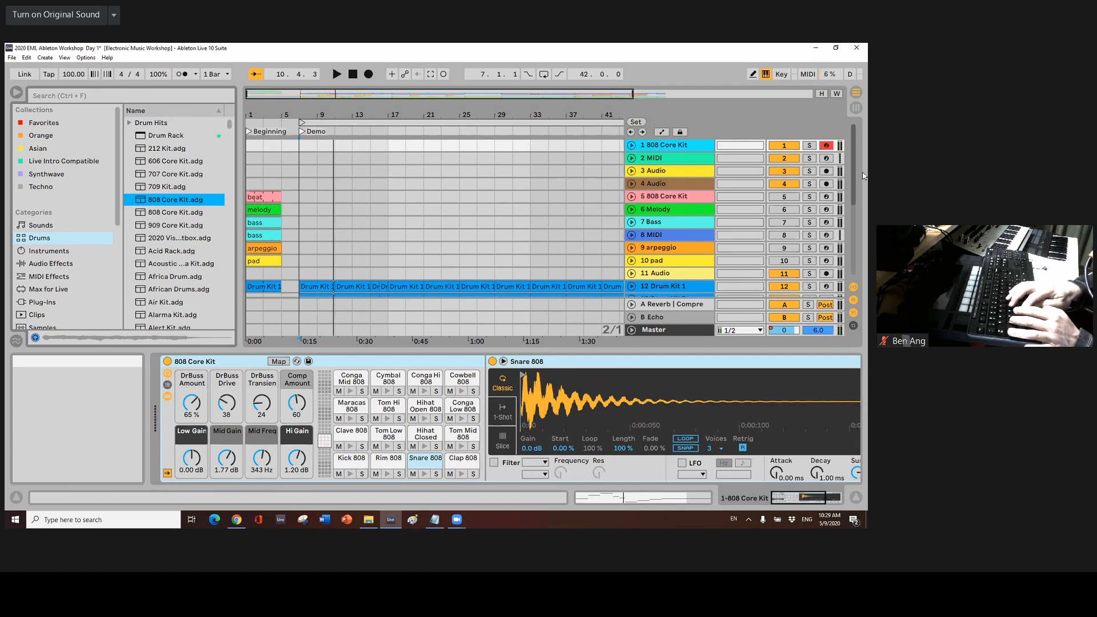
- Audition the low drum pads of the 808 Core Kit, including Kick 808, with the computer MIDI keyboard
key(a)
key(a)
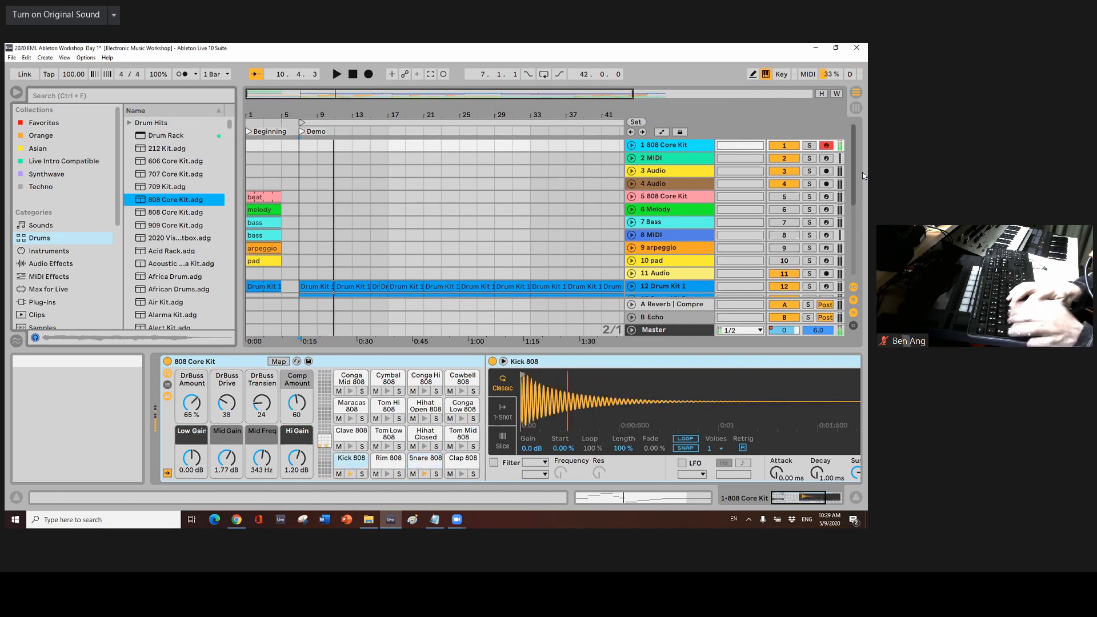
key(s)
key(a)
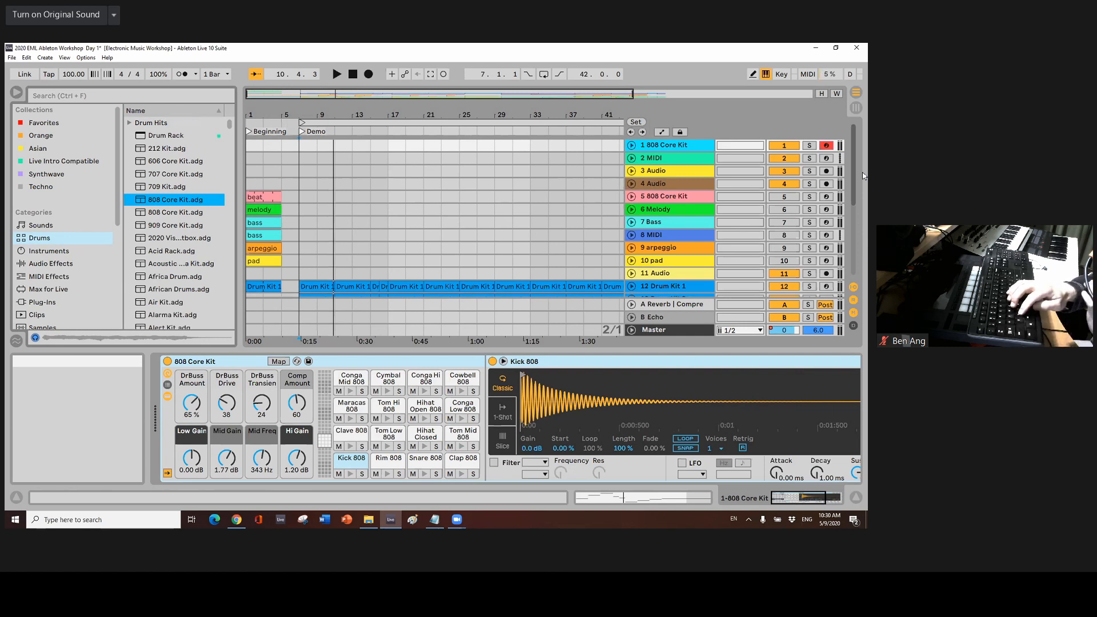
- Play 808 Core Kit pads in other octaves, including the conga pads, and set the keyboard octave to C1 to D2
key(z)
key(a)
key(s)
key(a)
key(s)
key(d)
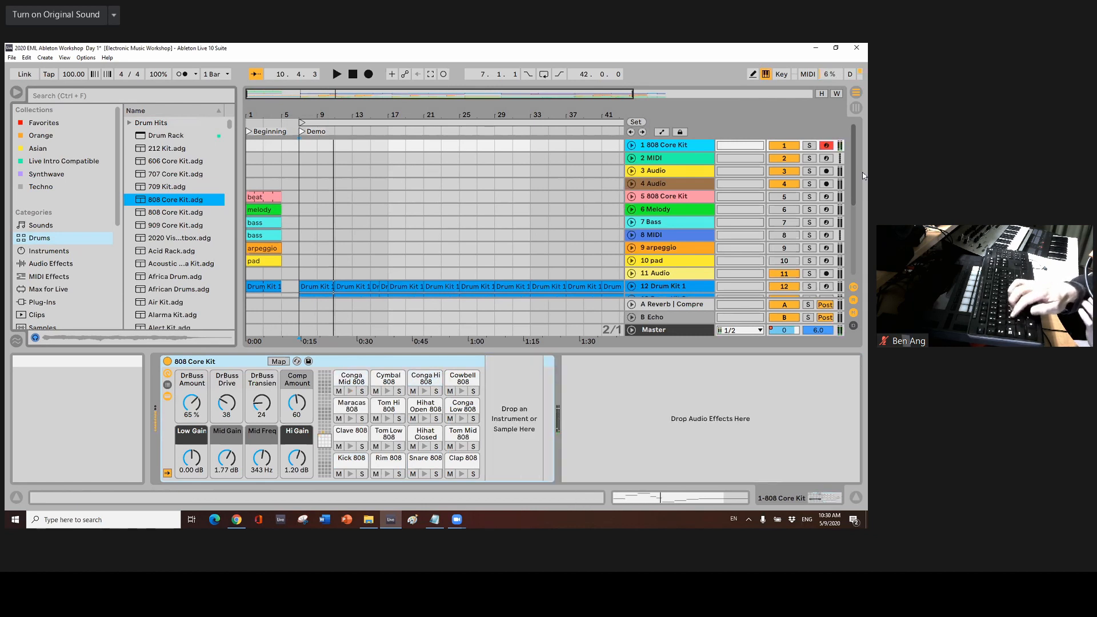
key(s)
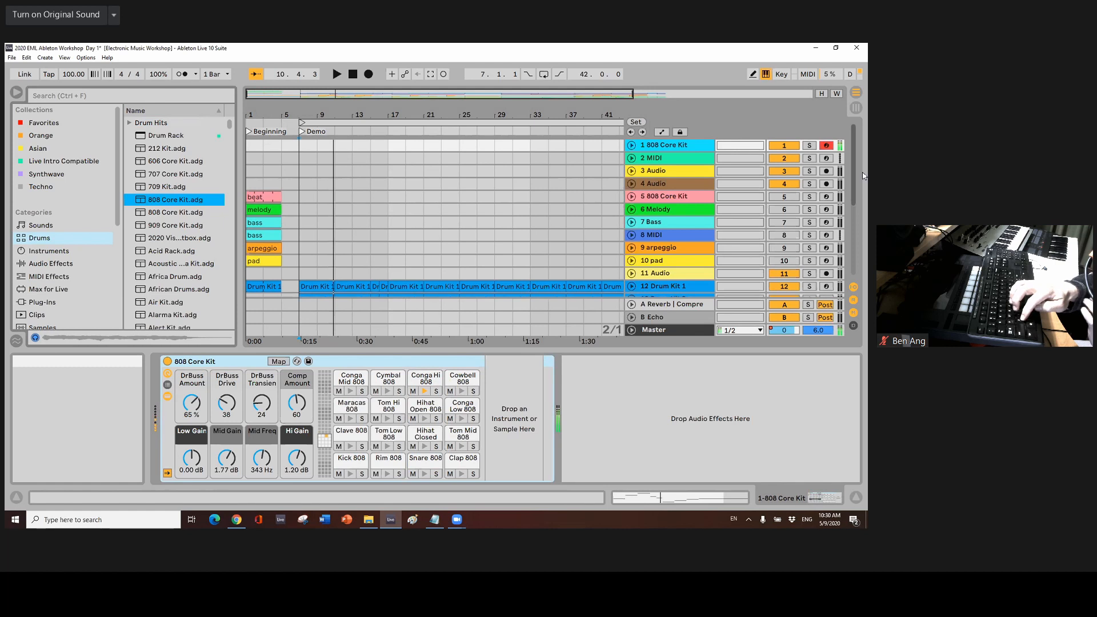
key(a)
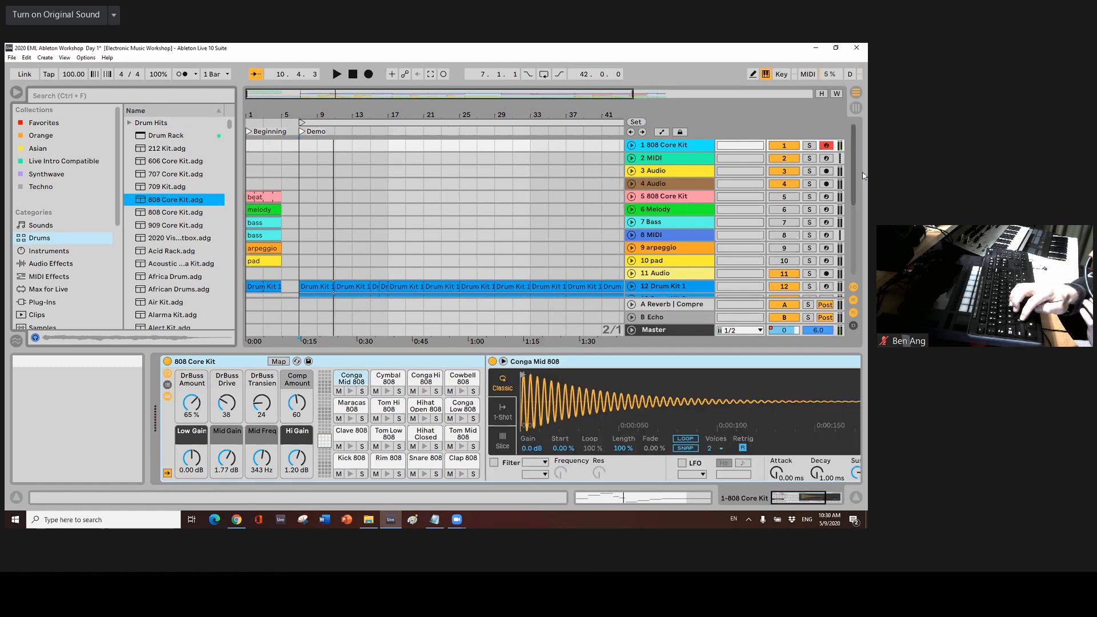
key(z)
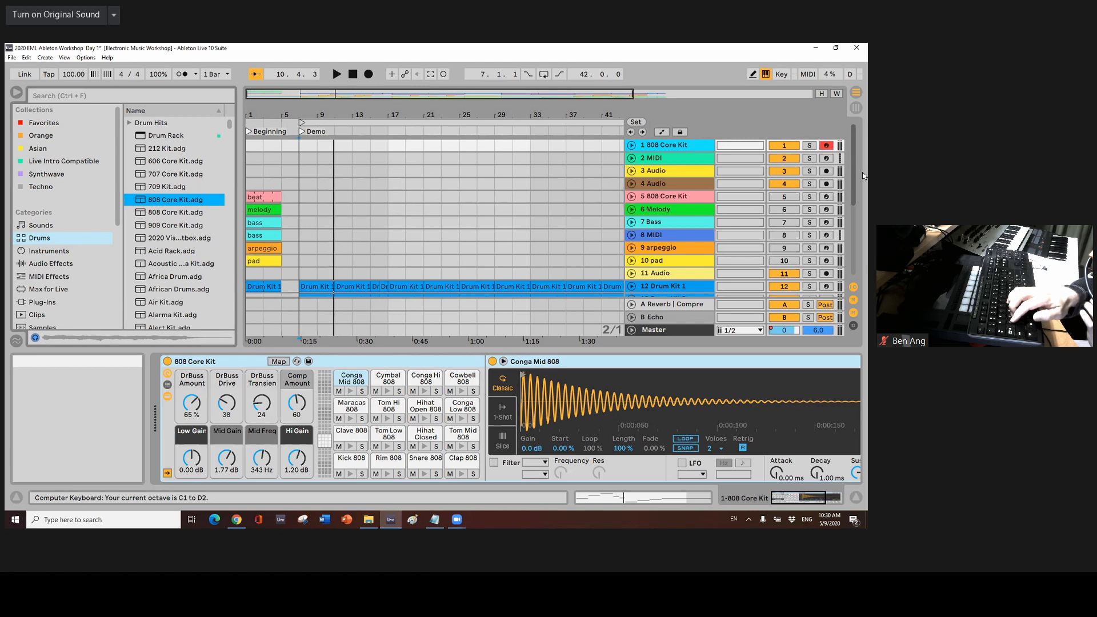
- Audition the bottom-row pads of the 808 Core Kit, including Kick 808, at keyboard octave C1 to D2
key(a)
key(s)
key(a)
key(s)
key(d)
key(f)
key(s)
key(a)
key(s)
key(a)
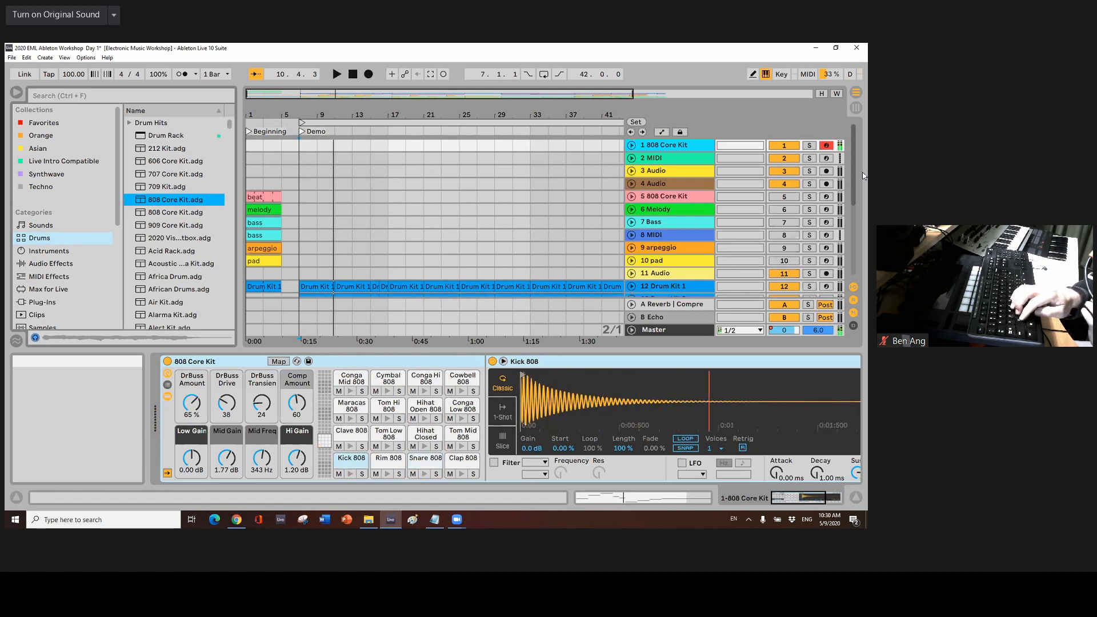
- Delete the Kick 808 instrument from its drum pad, undo the deletion, and audition the kick at keyboard octave C1 to D2
key(z)
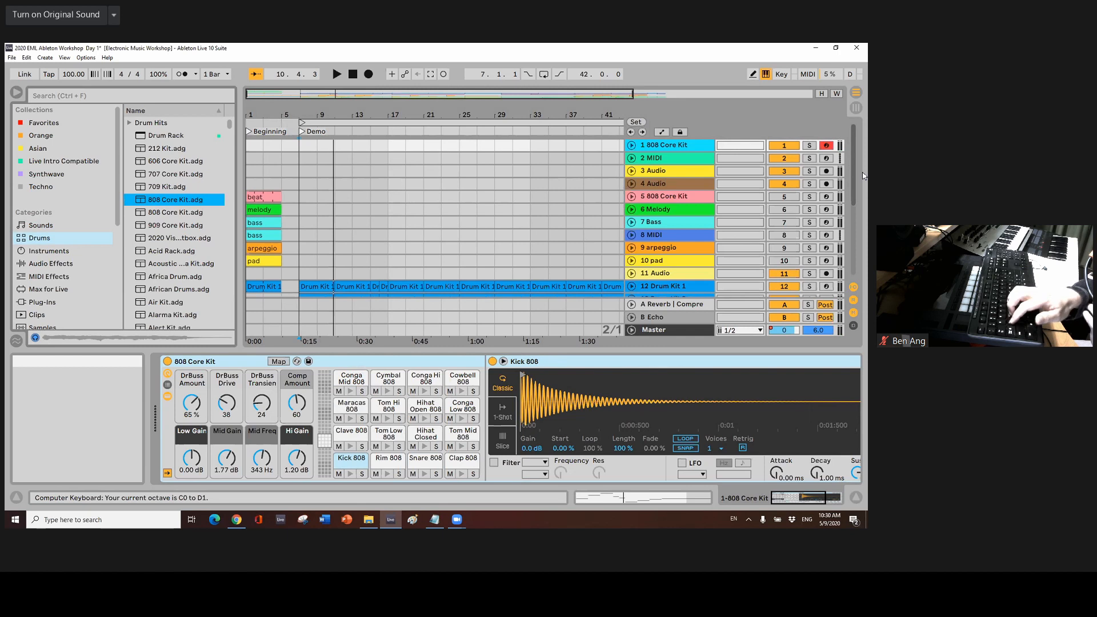
key(Delete)
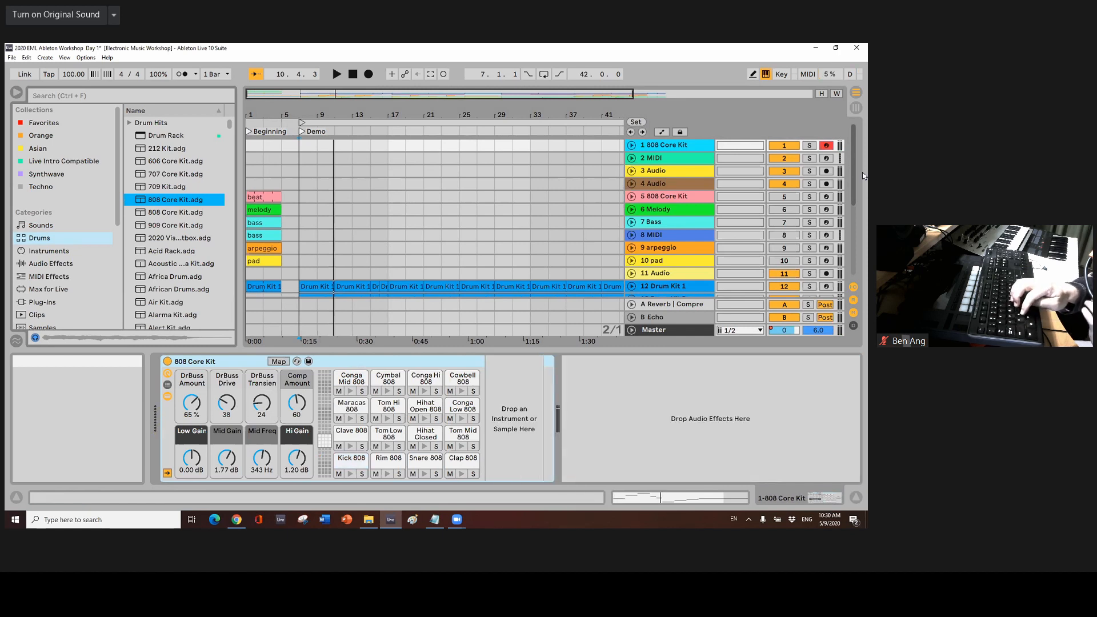
key(x)
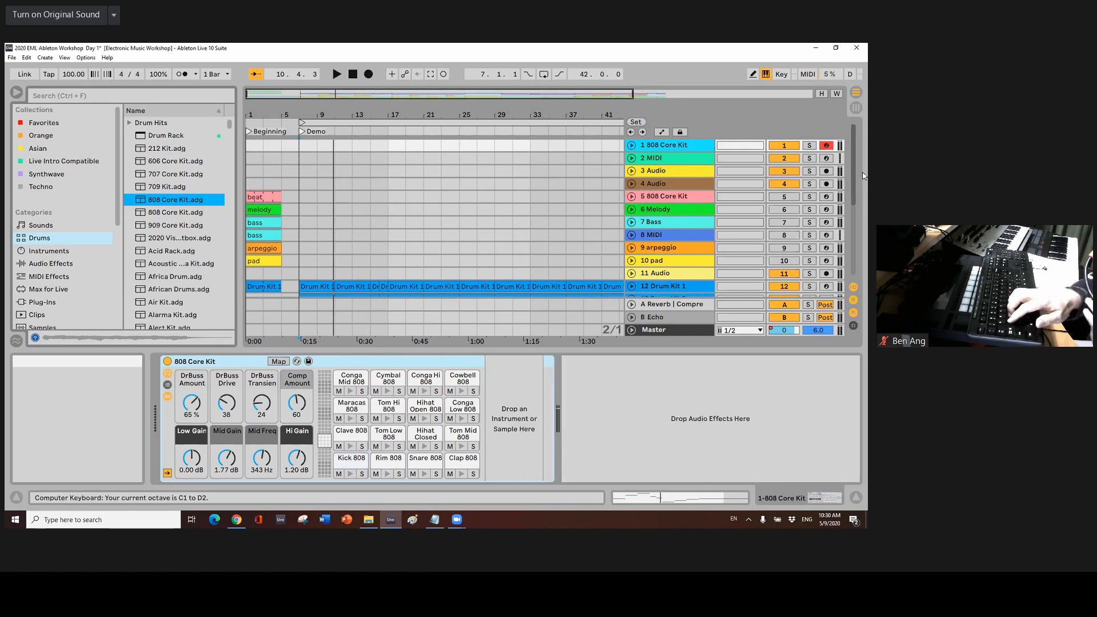
key(ctrl+z)
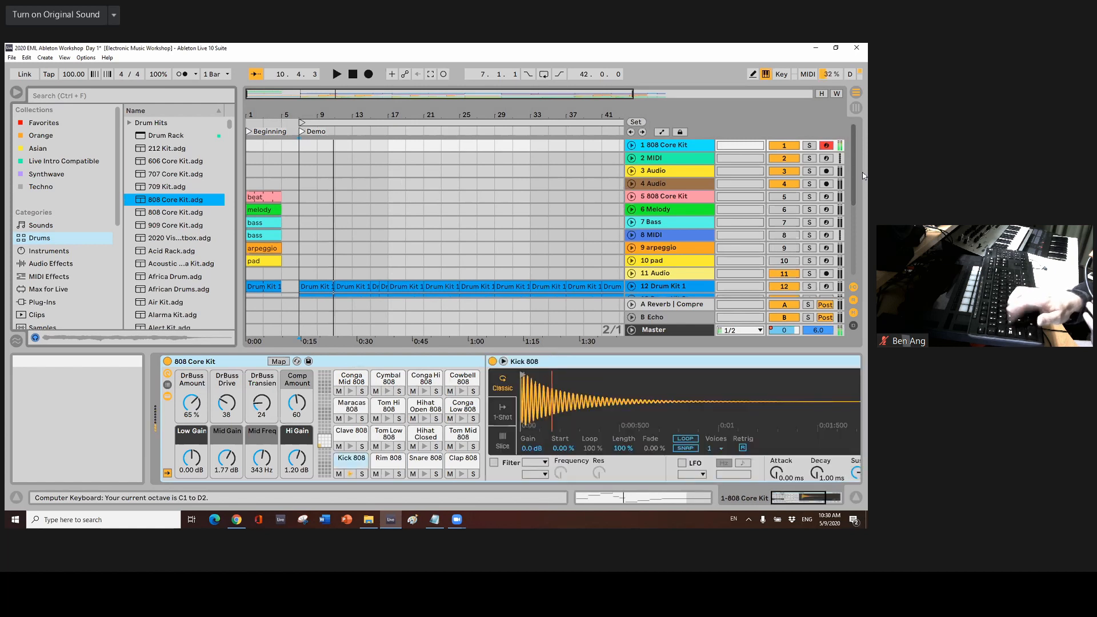
key(a)
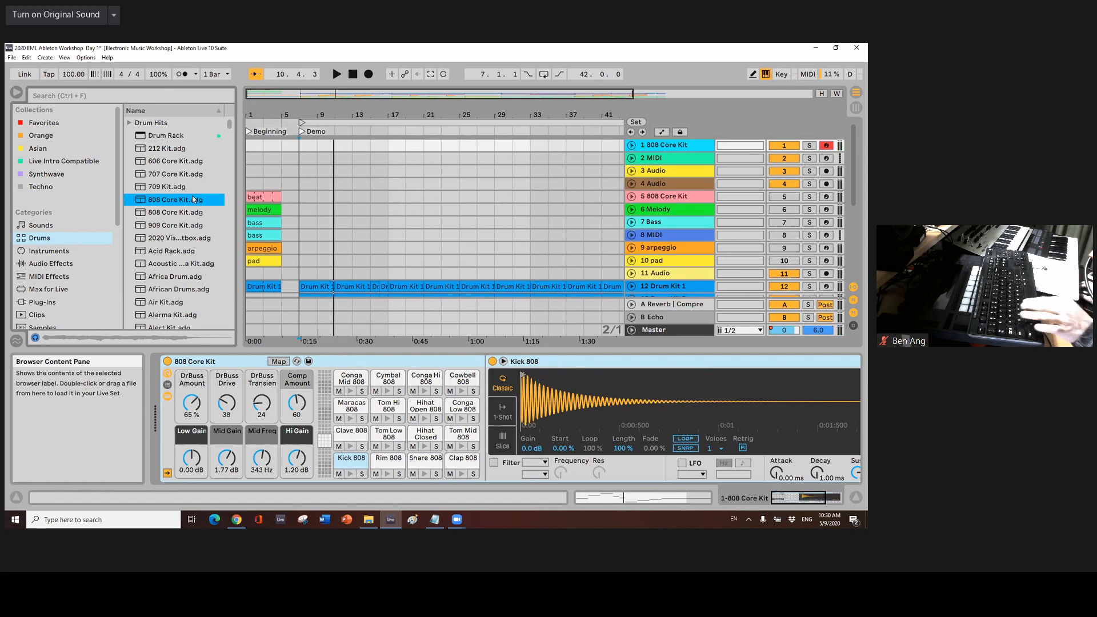
- Load the Dual Osc1 Detuned Lead preset from Analog's Synth Lead instruments onto track 1 and audition it with the computer keyboard
click(62, 255)
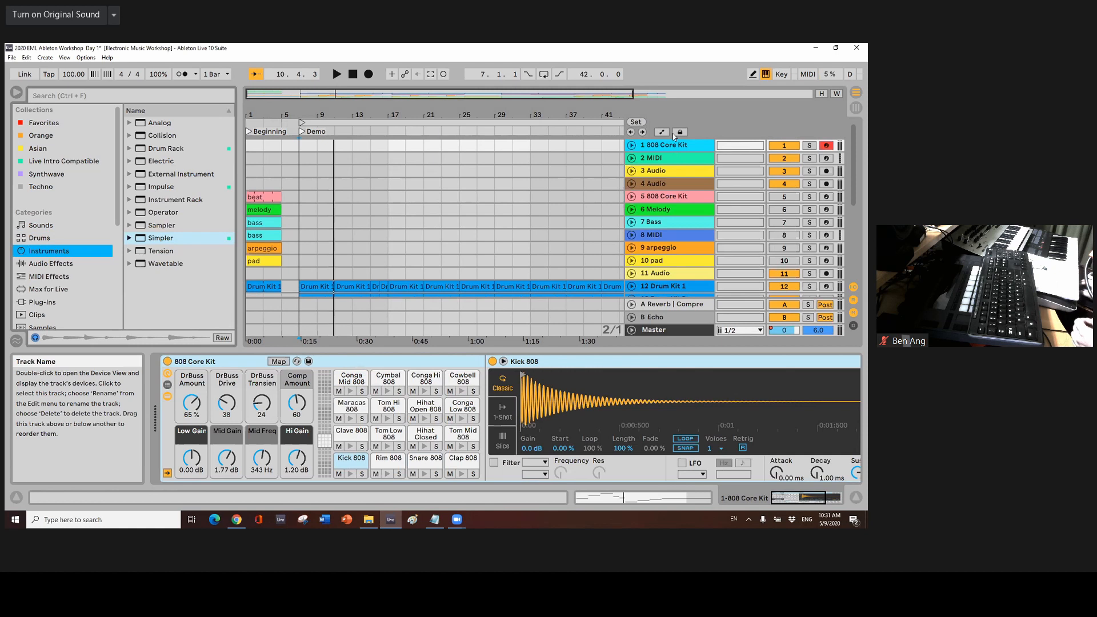
click(166, 122)
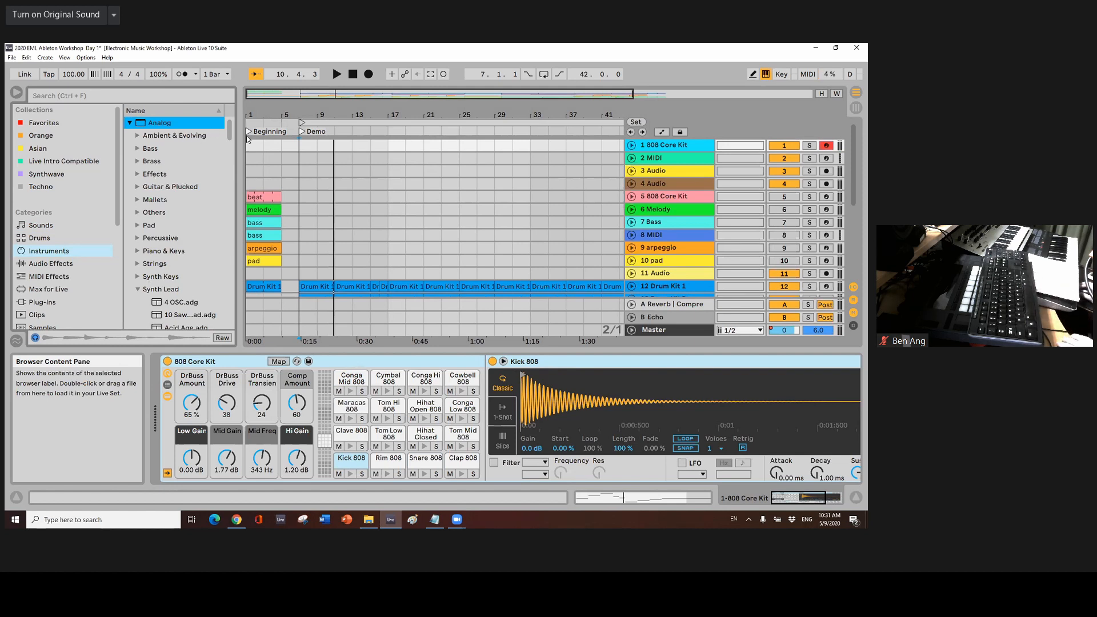
drag(228, 135, 235, 151)
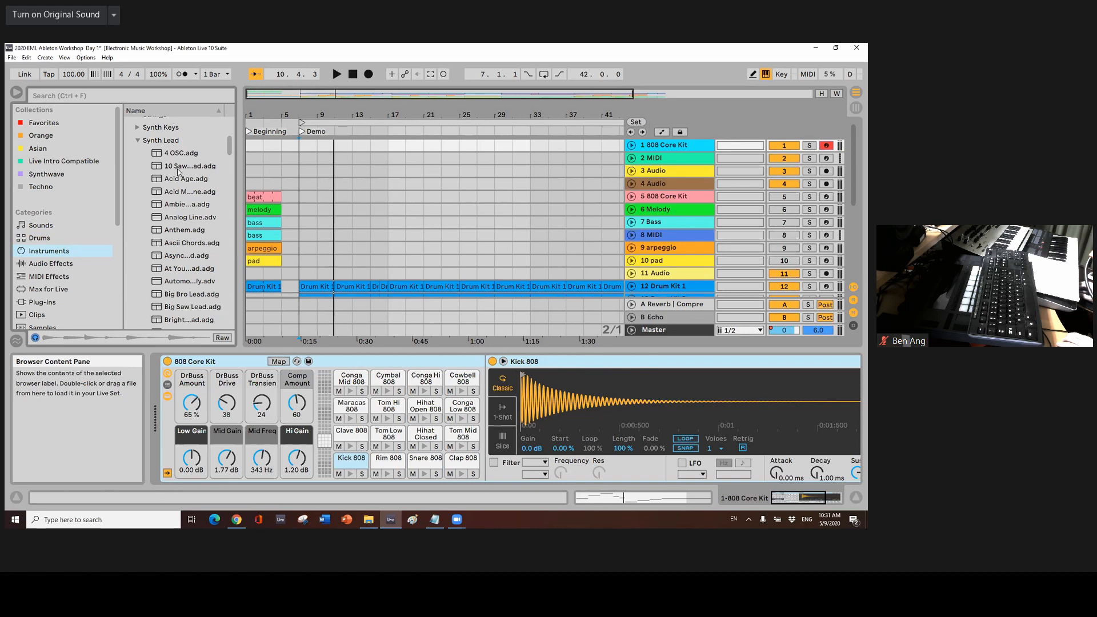
scroll(197, 255, down, 6)
drag(173, 275, 661, 149)
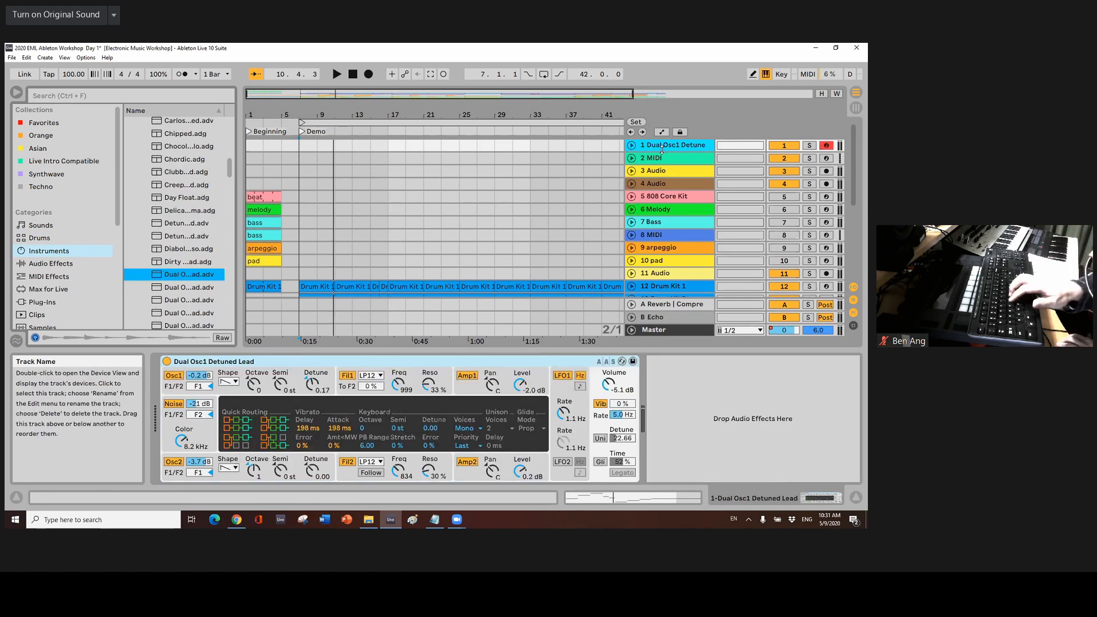
key(k)
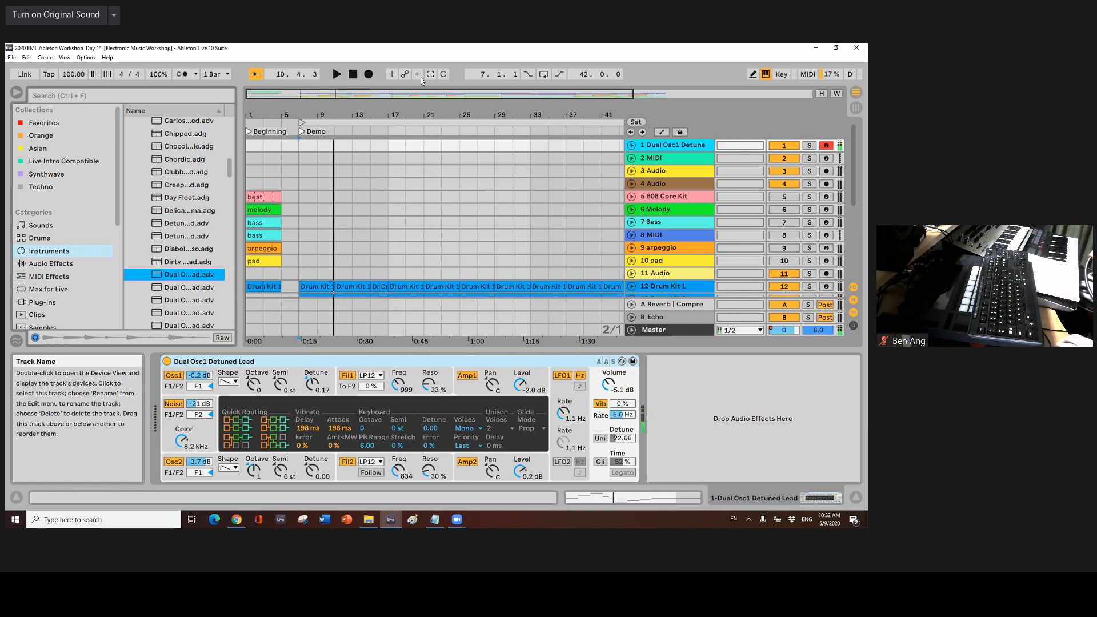
- Collapse the Analog presets and load Balafon2 Bright from Collision's Mallets folder onto track 1
drag(230, 169, 236, 138)
scroll(177, 258, up, 3)
click(130, 122)
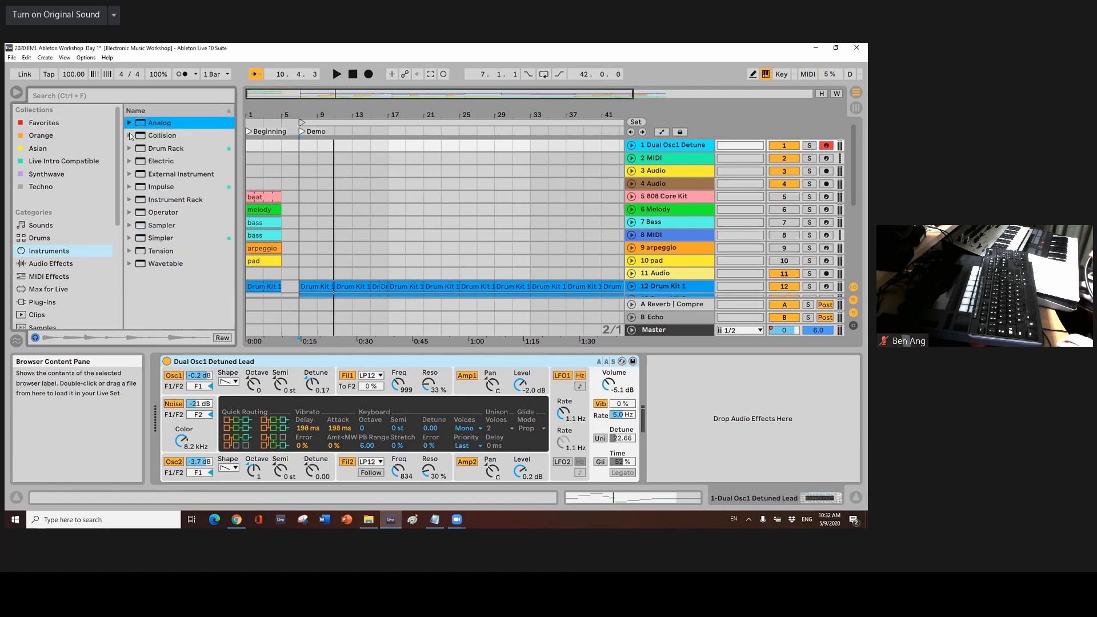
click(131, 135)
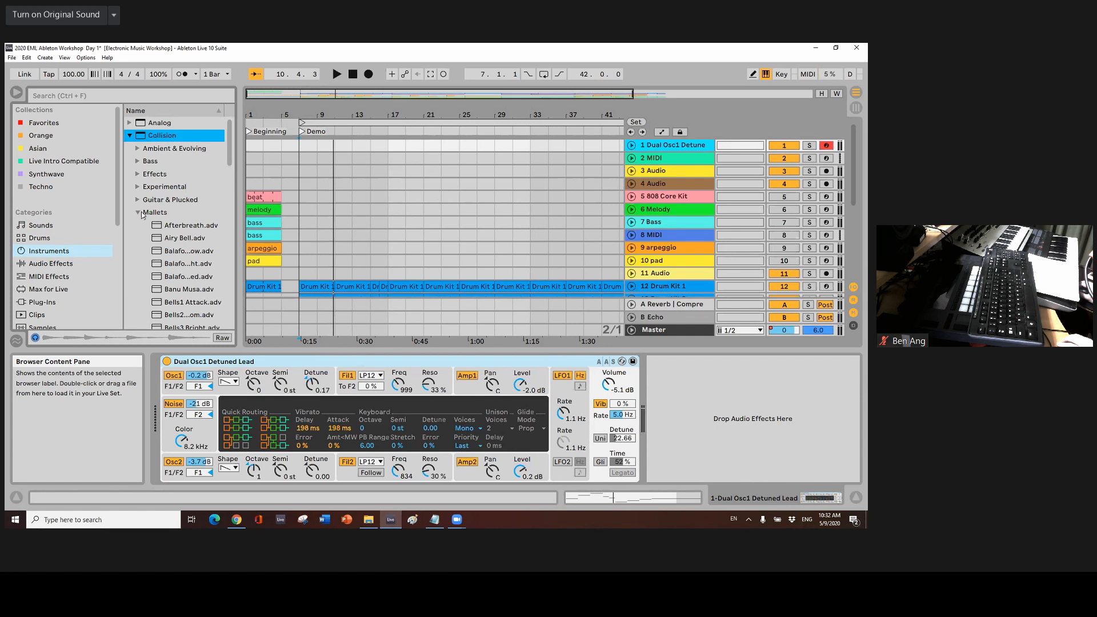
scroll(192, 236, down, 1)
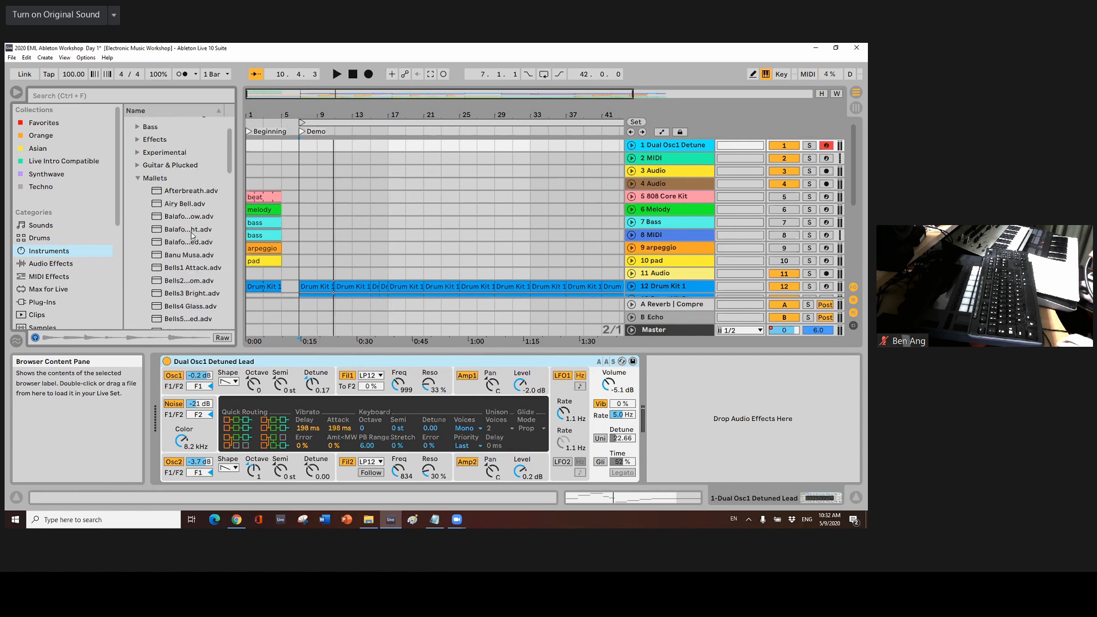
click(192, 230)
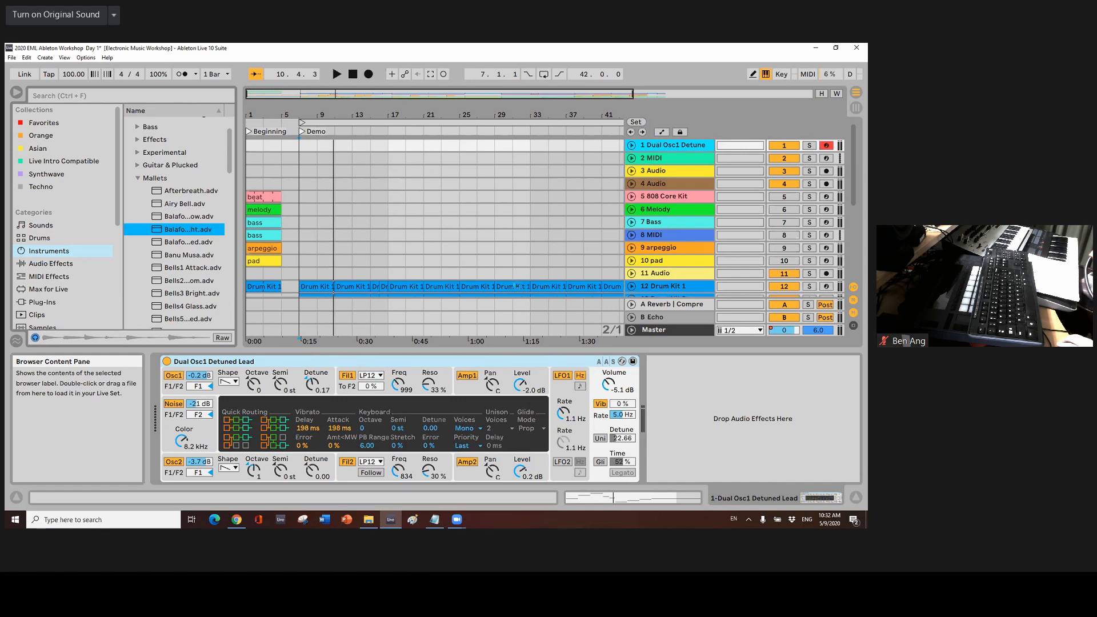
key(Return)
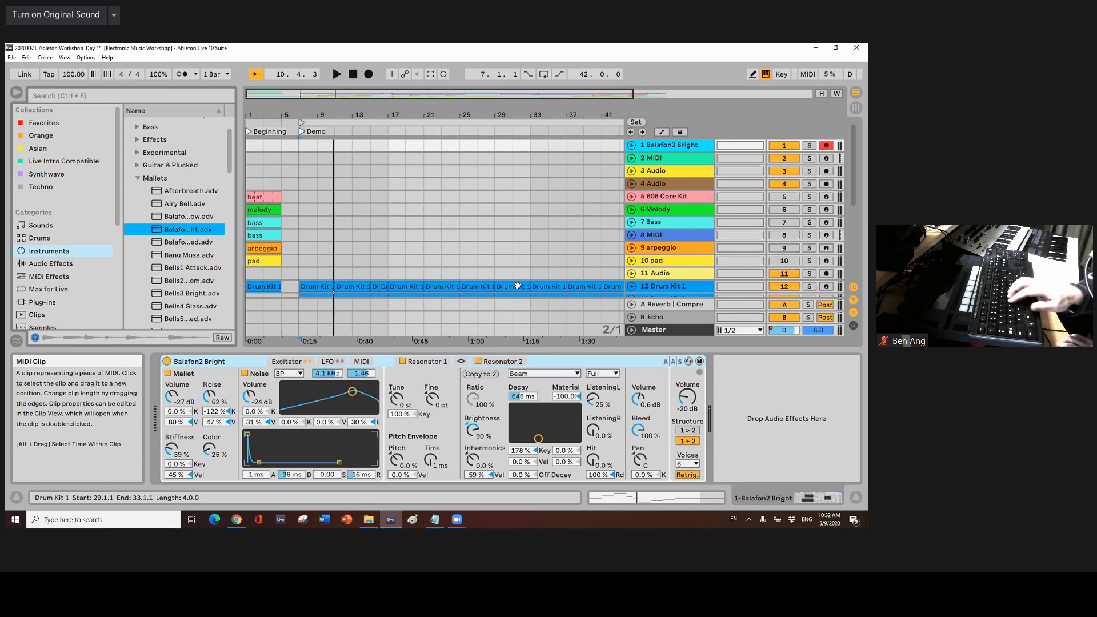
- Audition Balafon2 Bright with the computer MIDI keyboard, including at octave C2 to D3
key(k)
key(z)
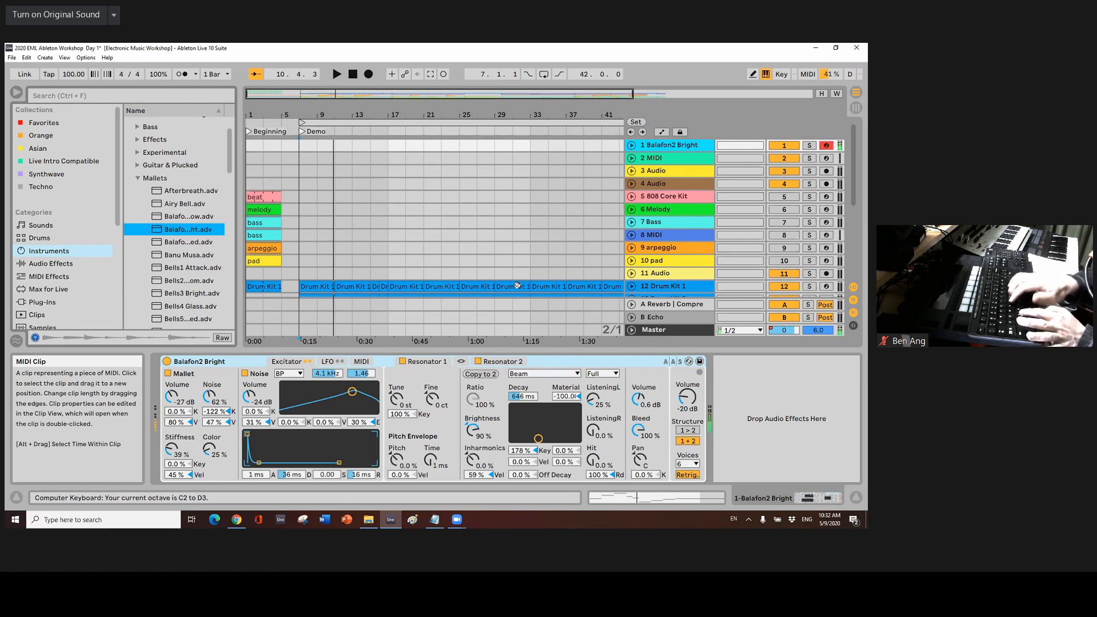
key(a)
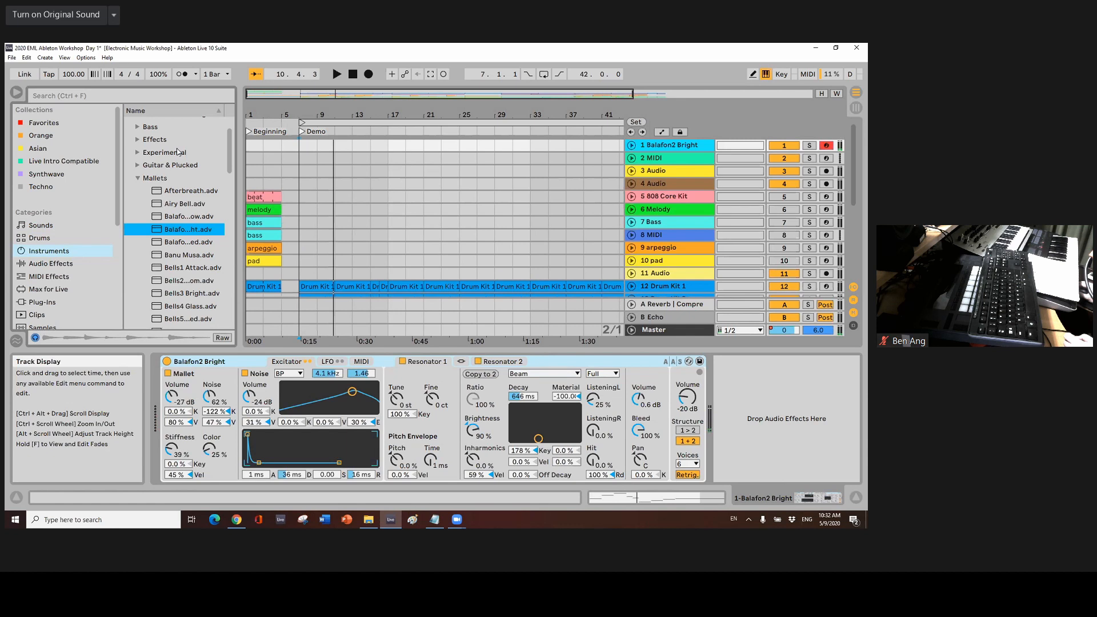
- Collapse Collision, load Distorted Sine Bass from Operator's Bass presets onto track 1, and audition it with the computer keyboard
scroll(227, 152, up, 3)
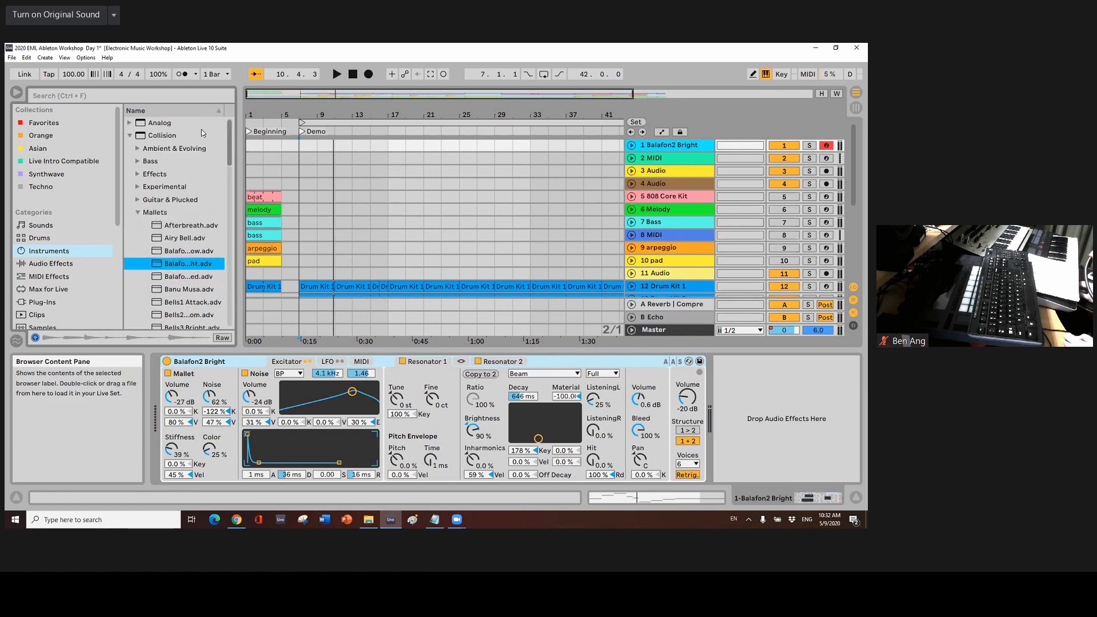
click(130, 137)
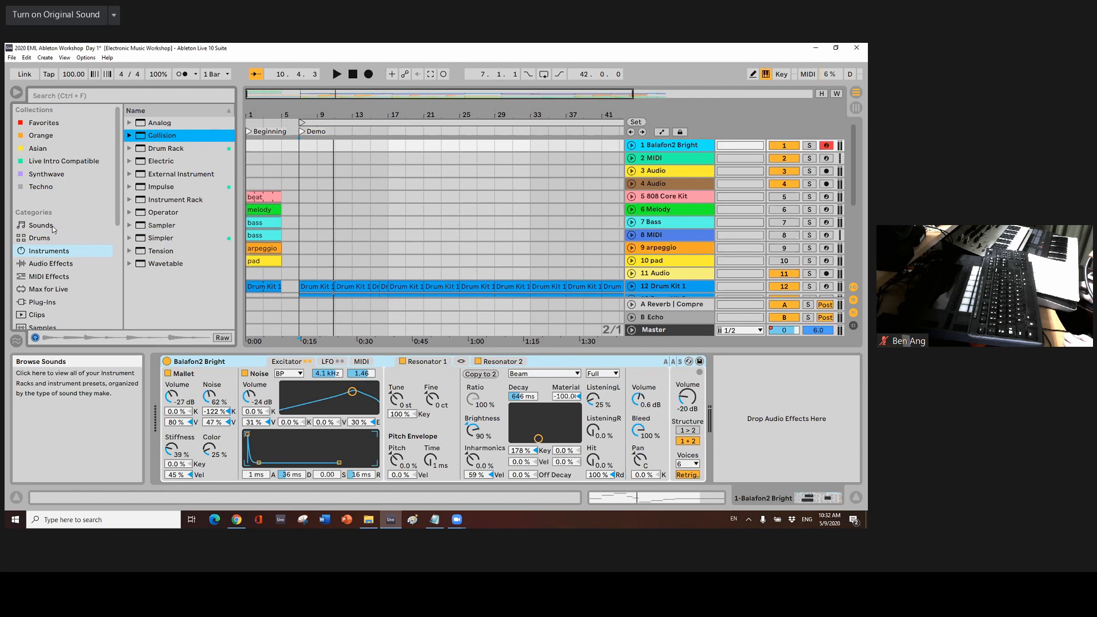
click(130, 212)
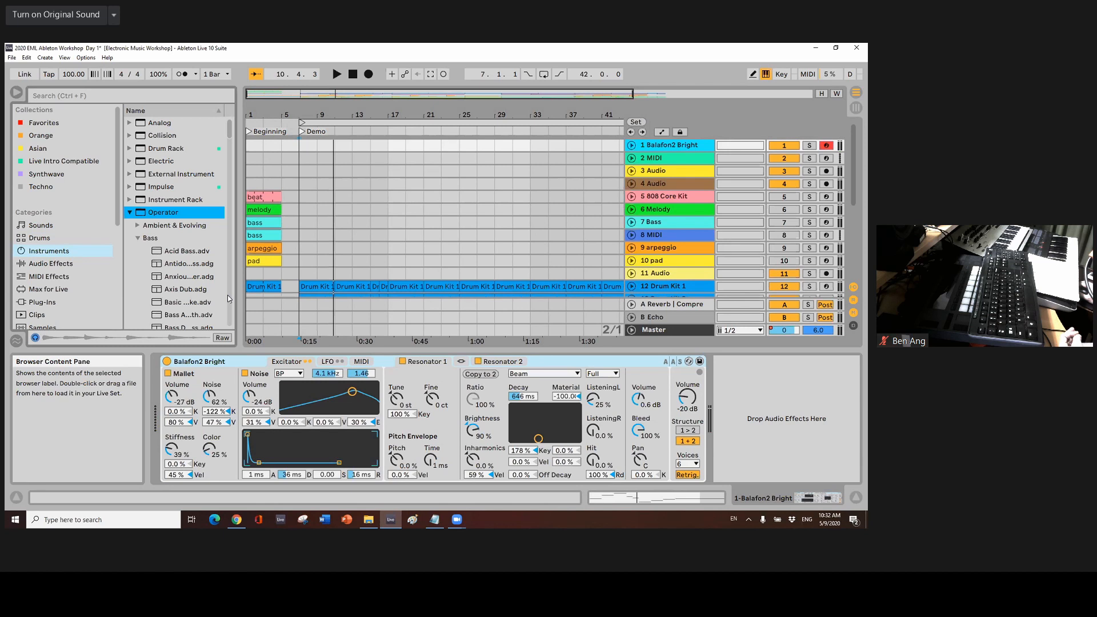
drag(232, 134, 229, 171)
drag(188, 246, 344, 384)
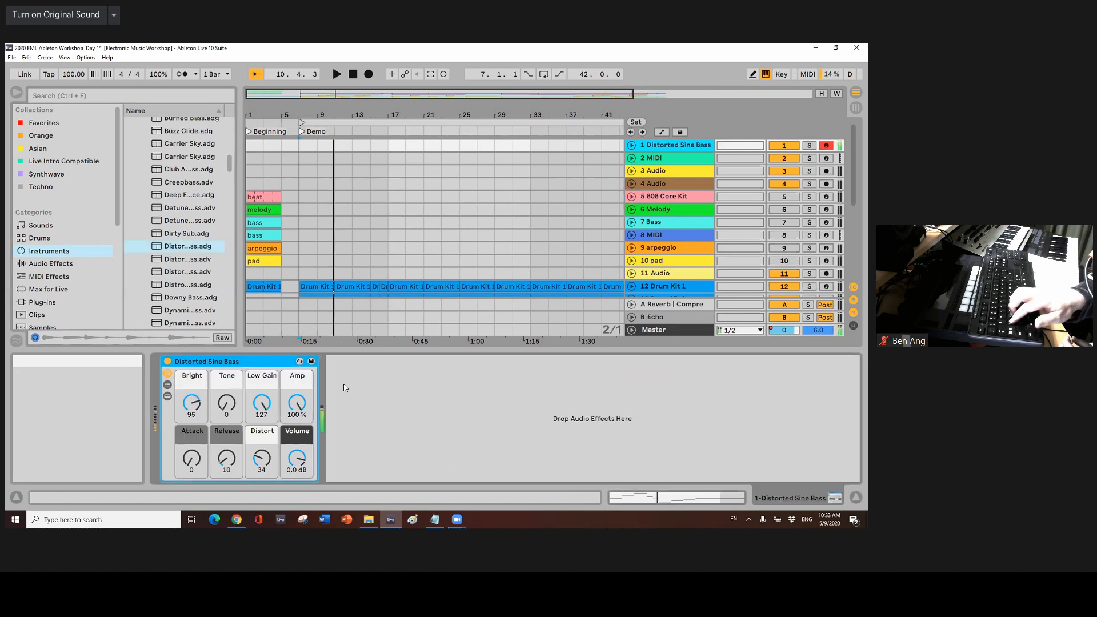
key(z)
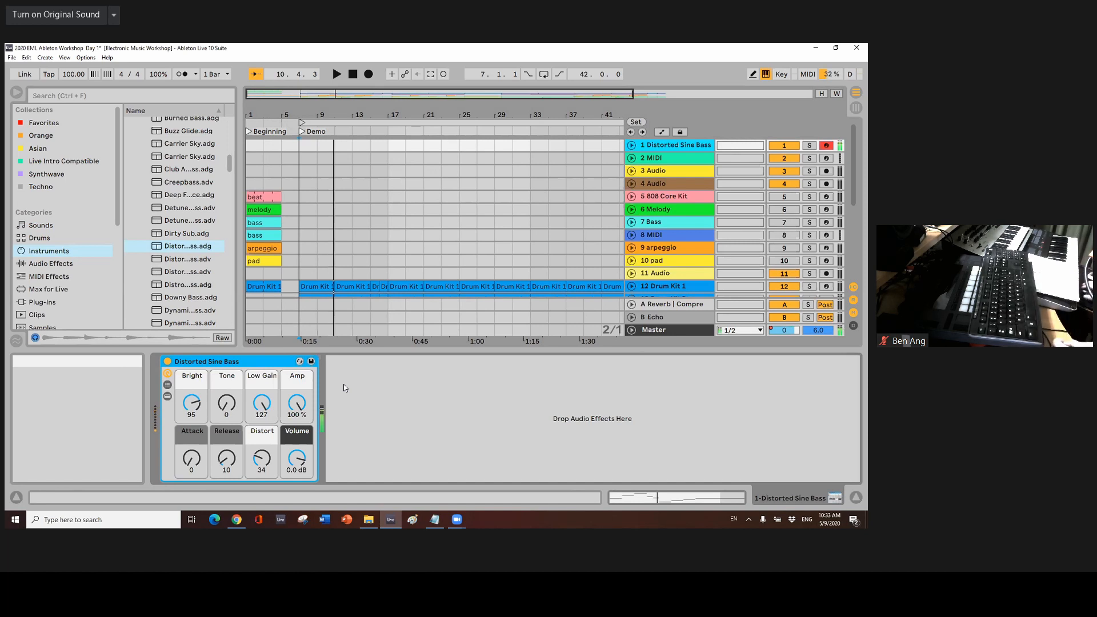
- Collapse the Operator presets and look through the device list in the Audio Effects category
drag(230, 163, 233, 131)
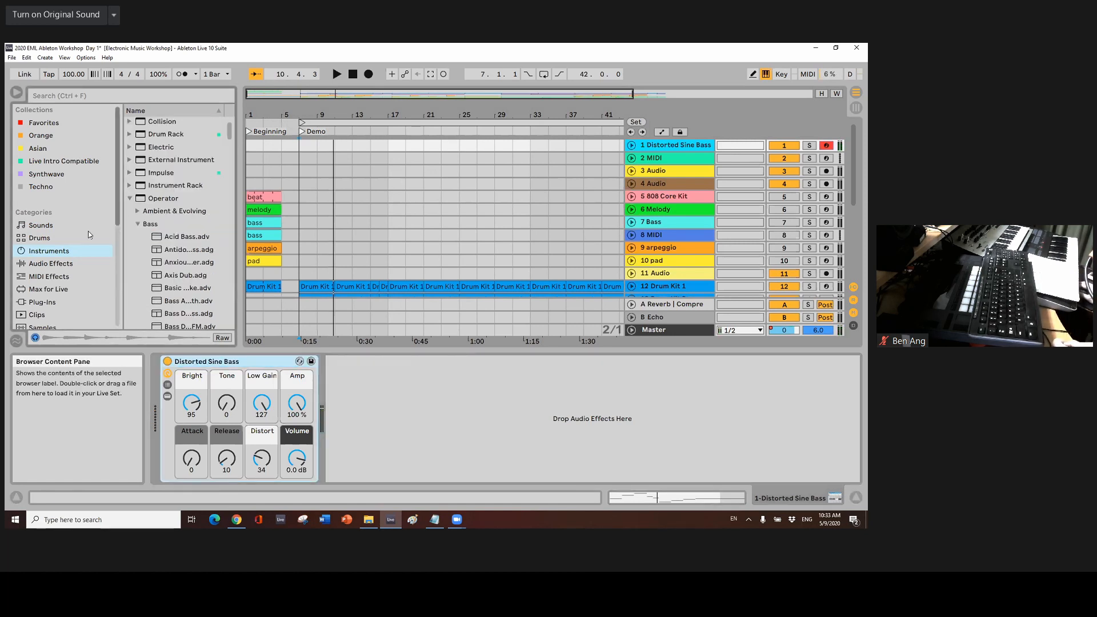
click(130, 198)
click(51, 224)
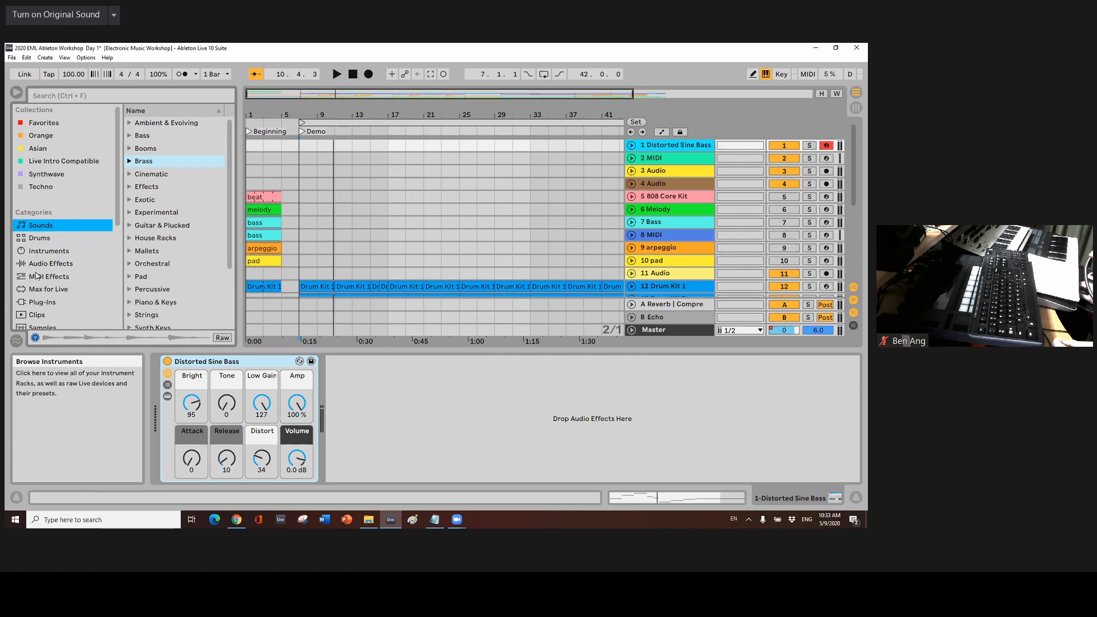
click(51, 264)
click(130, 267)
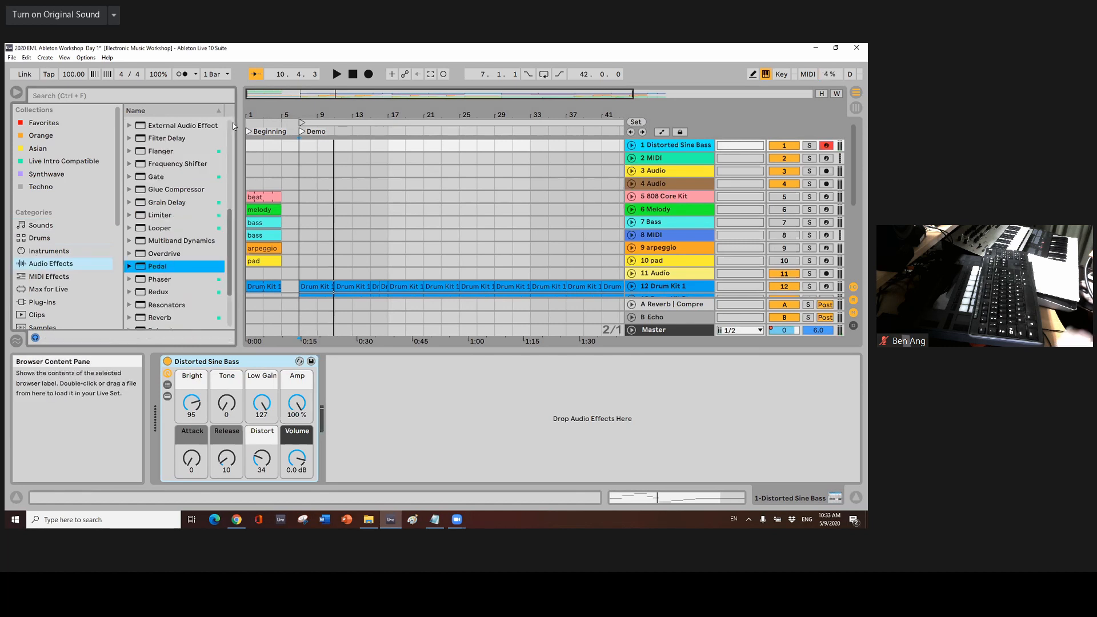
scroll(200, 171, up, 5)
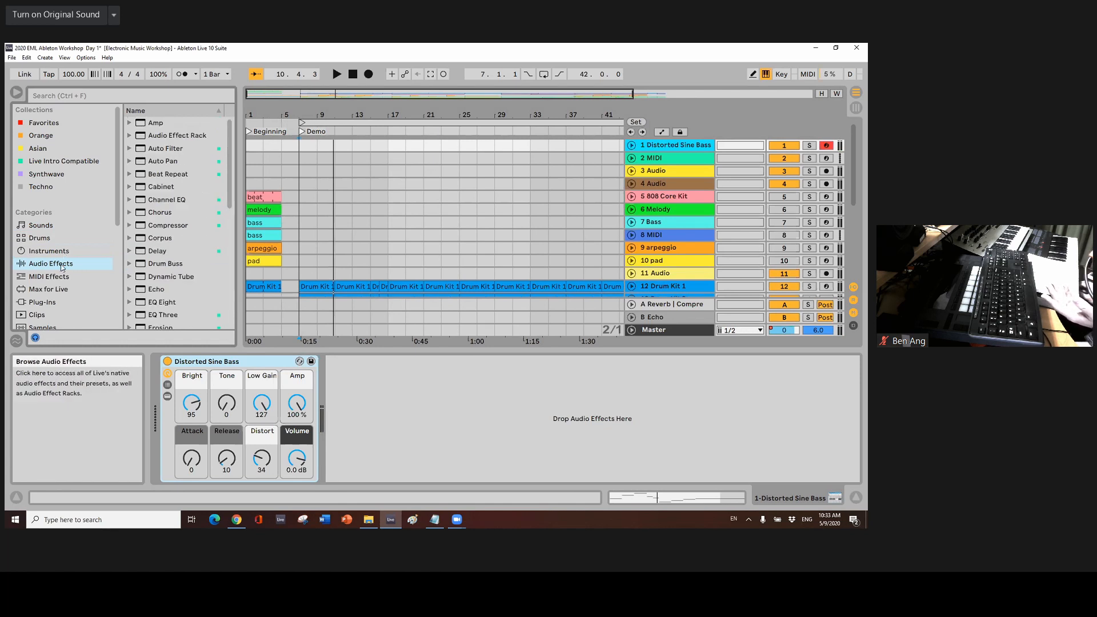
- Try the Amp preset Metalic.adv after Distorted Sine Bass on track 1 and delete the effect again
click(130, 124)
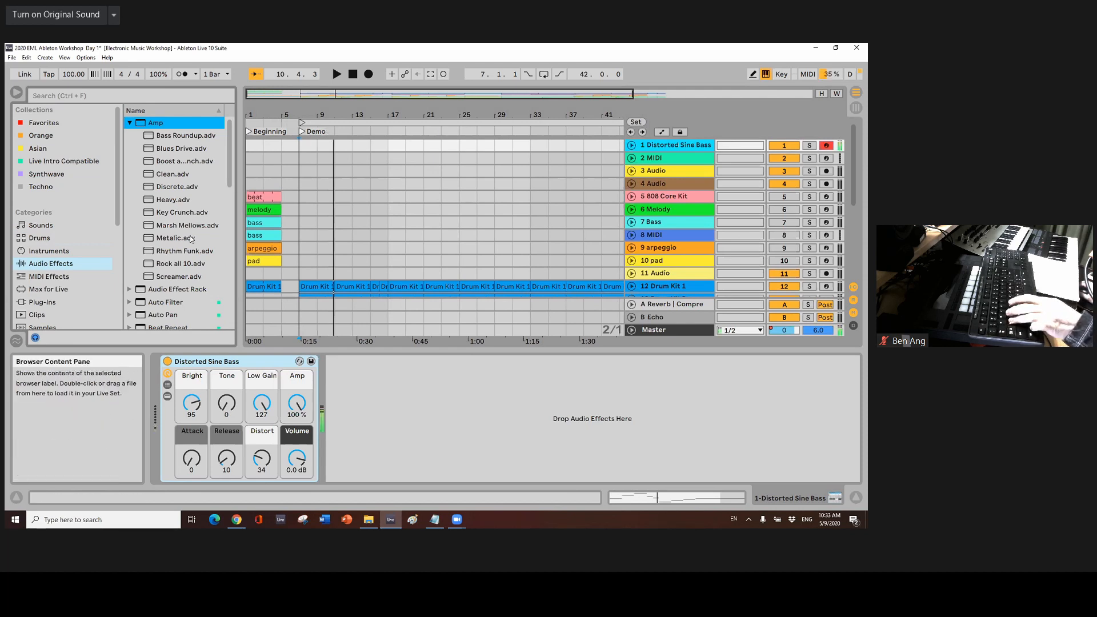
drag(184, 236, 390, 397)
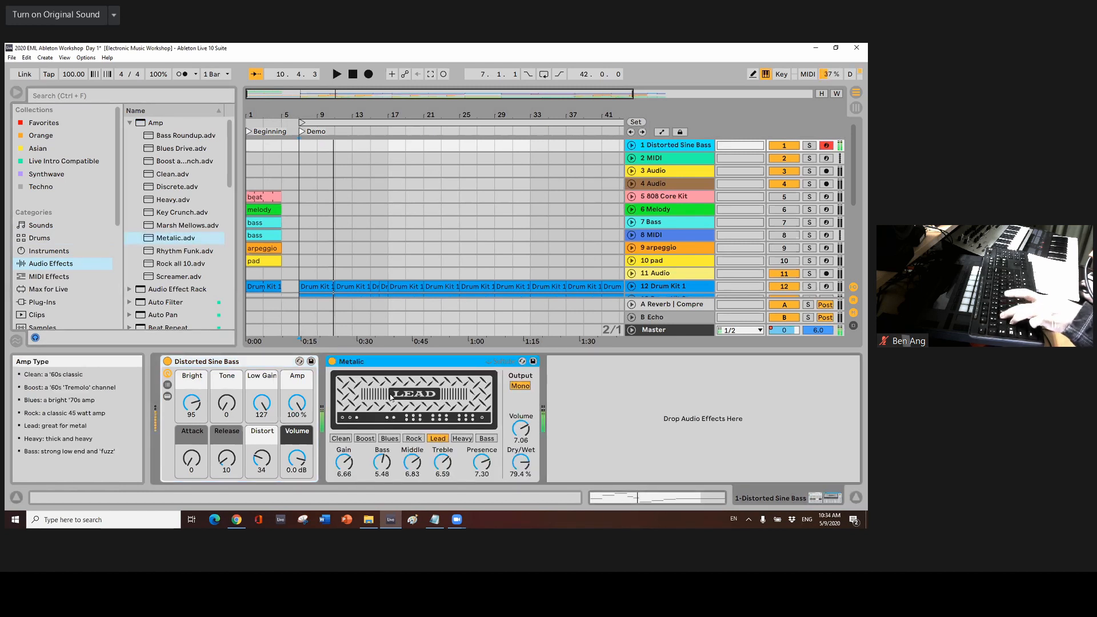
right_click(367, 361)
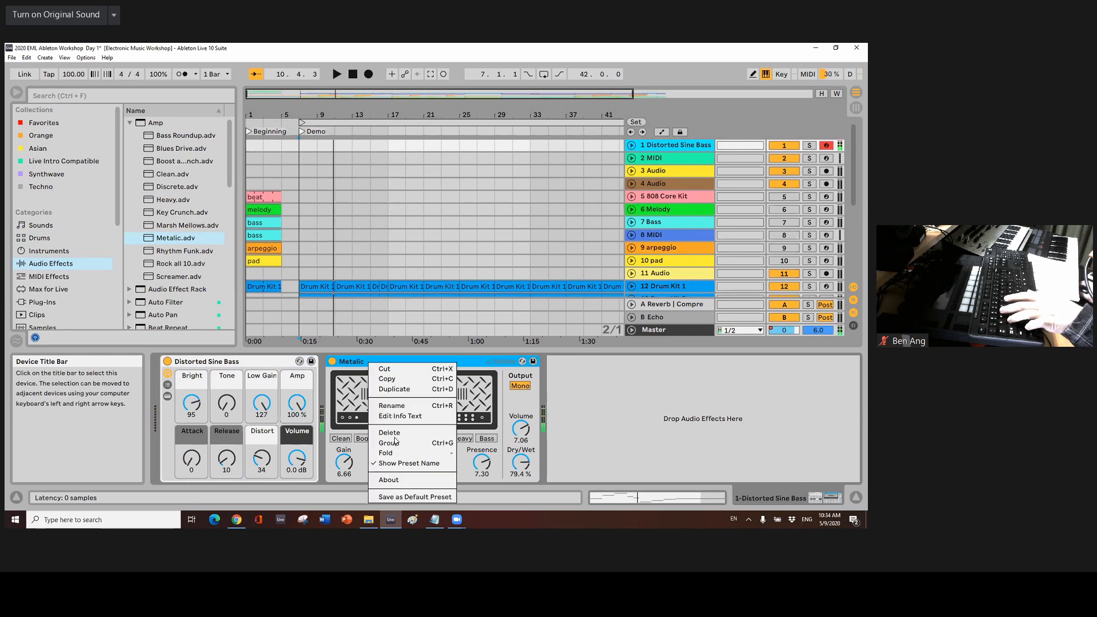
click(394, 436)
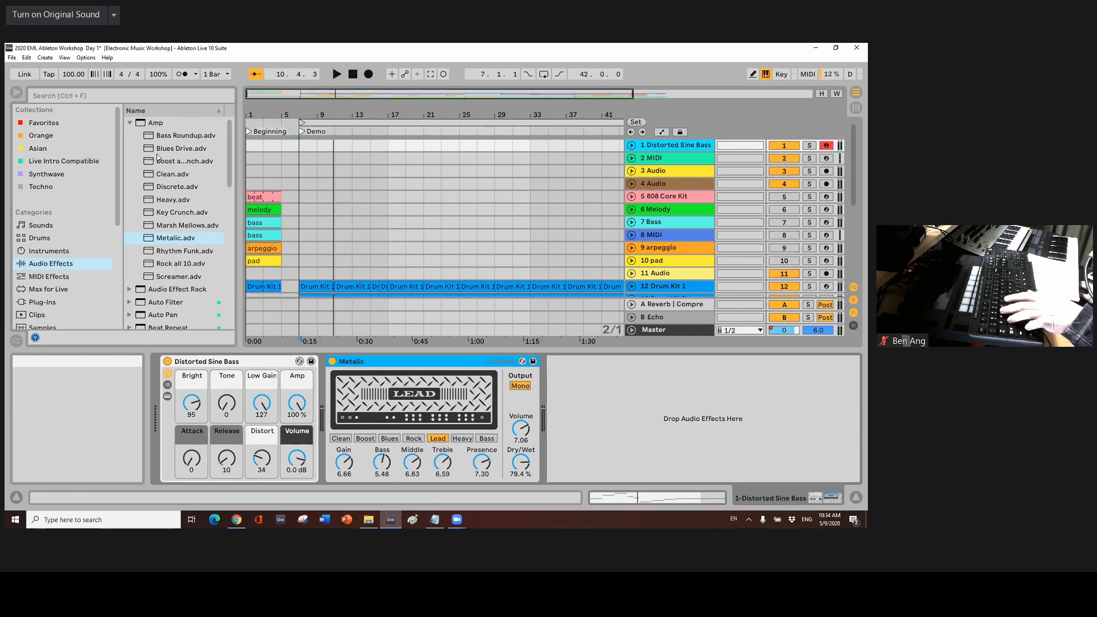
click(130, 123)
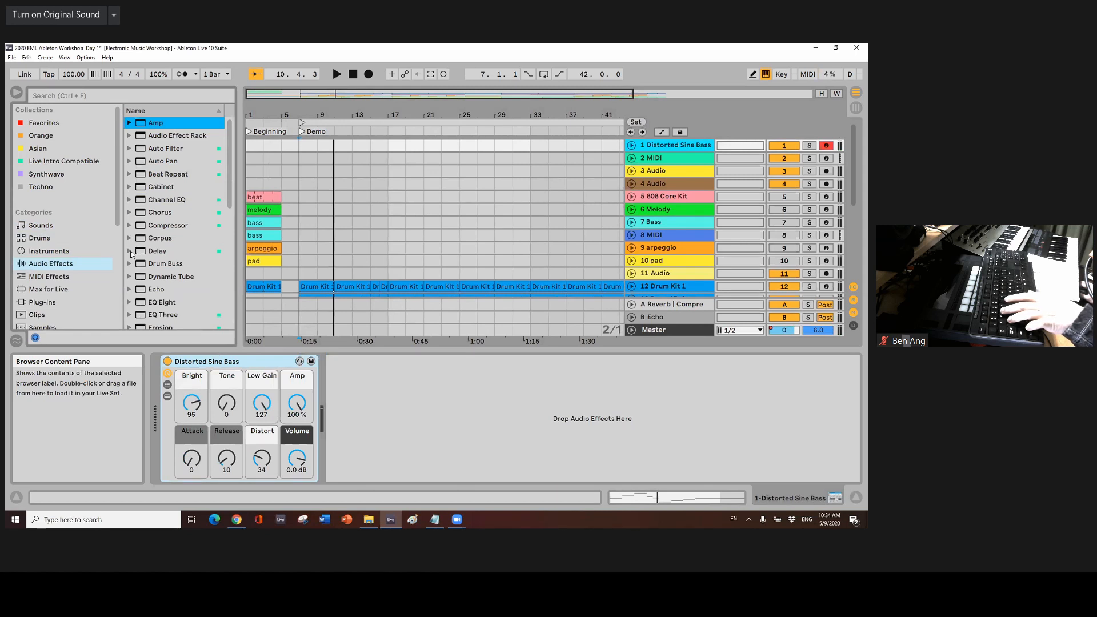
- Add the Dotted Eighth Note preset from Delay's Clean Delay folder after Distorted Sine Bass and collapse the Delay presets
click(130, 251)
click(137, 277)
click(182, 290)
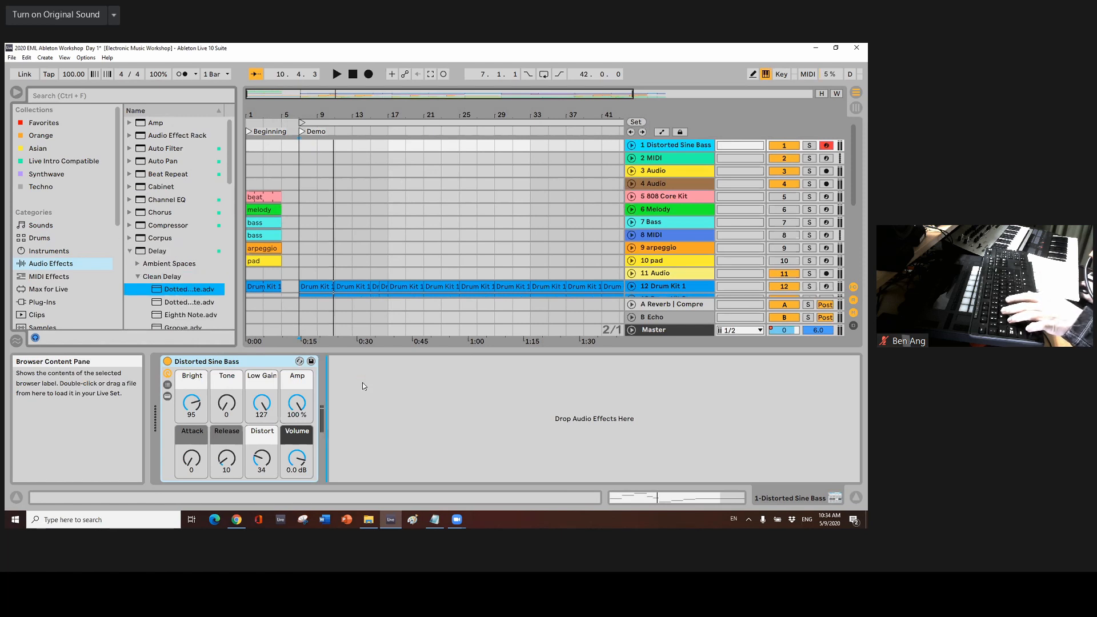
drag(363, 386, 364, 386)
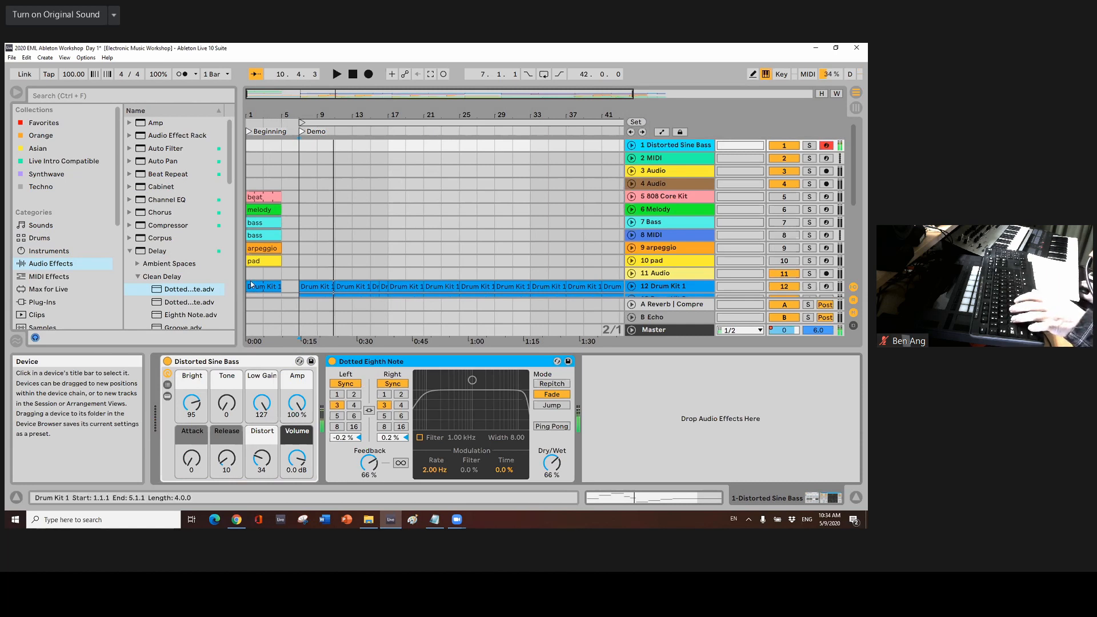
click(132, 253)
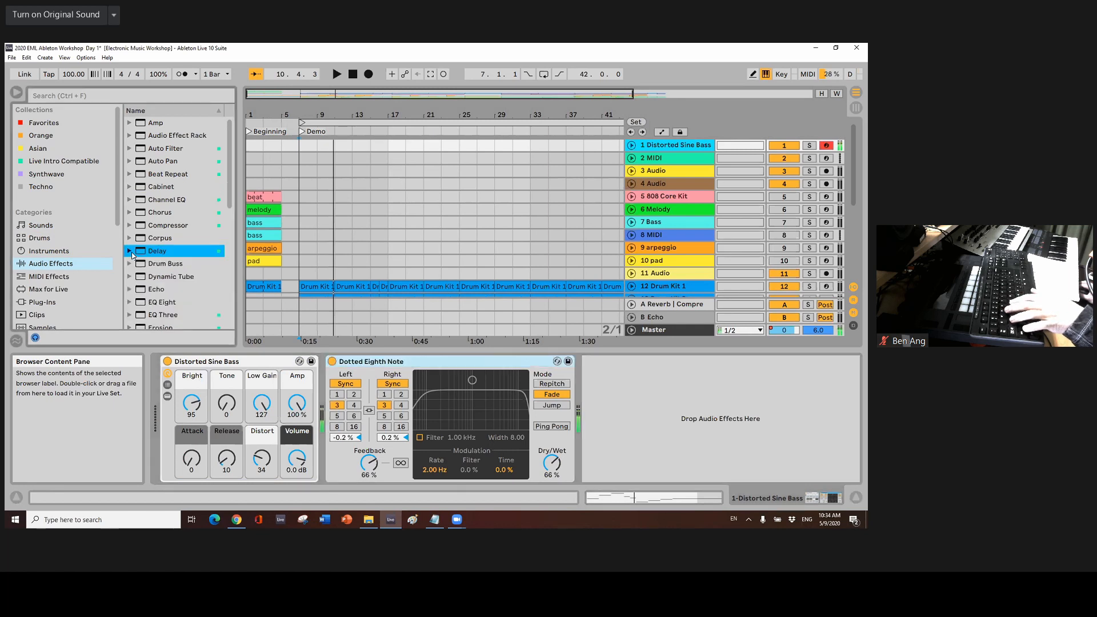
- Delete the Dotted Eighth Note delay from track 1's device chain
right_click(384, 361)
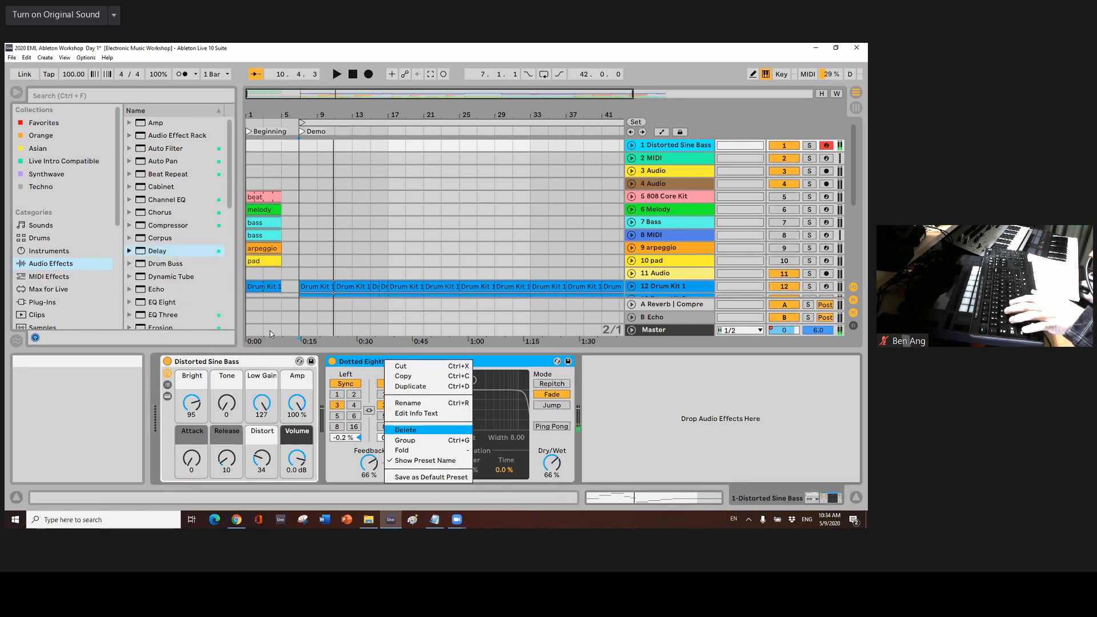
key(Return)
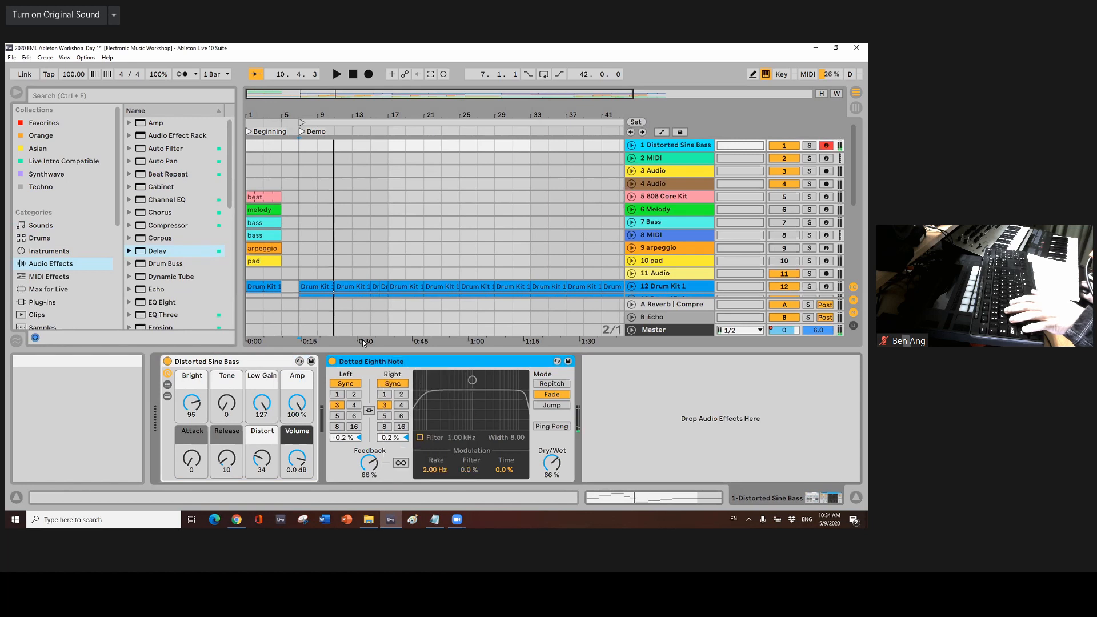
- Try the Flanger preset Afraid Of Bees.adv after Distorted Sine Bass on track 1 and delete the effect again
drag(228, 214, 228, 272)
scroll(228, 272, down, 1)
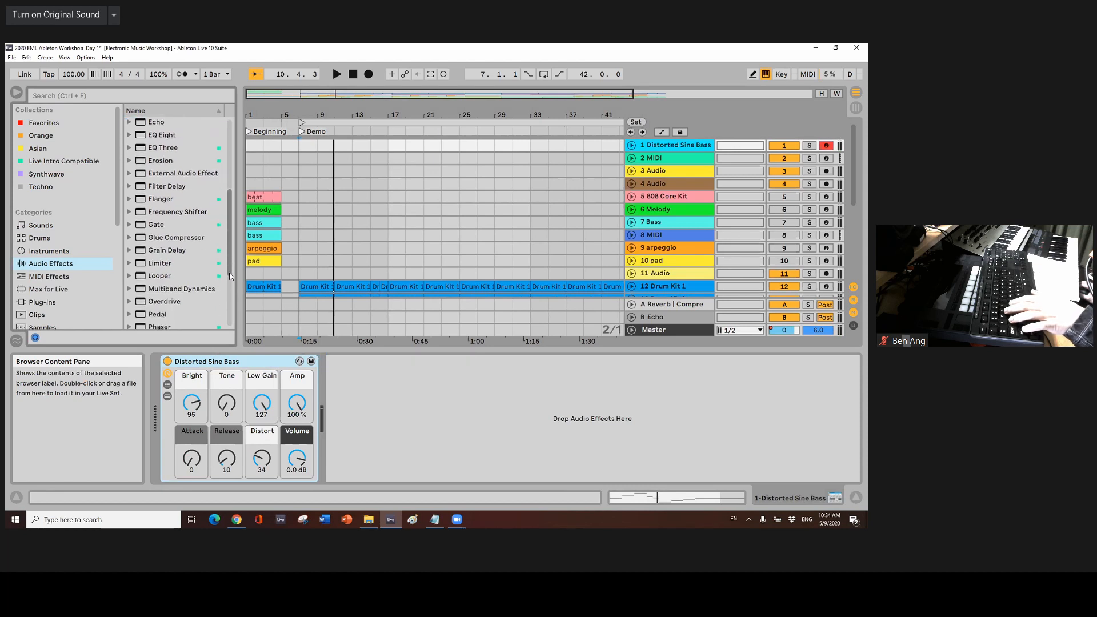
scroll(229, 274, down, 1)
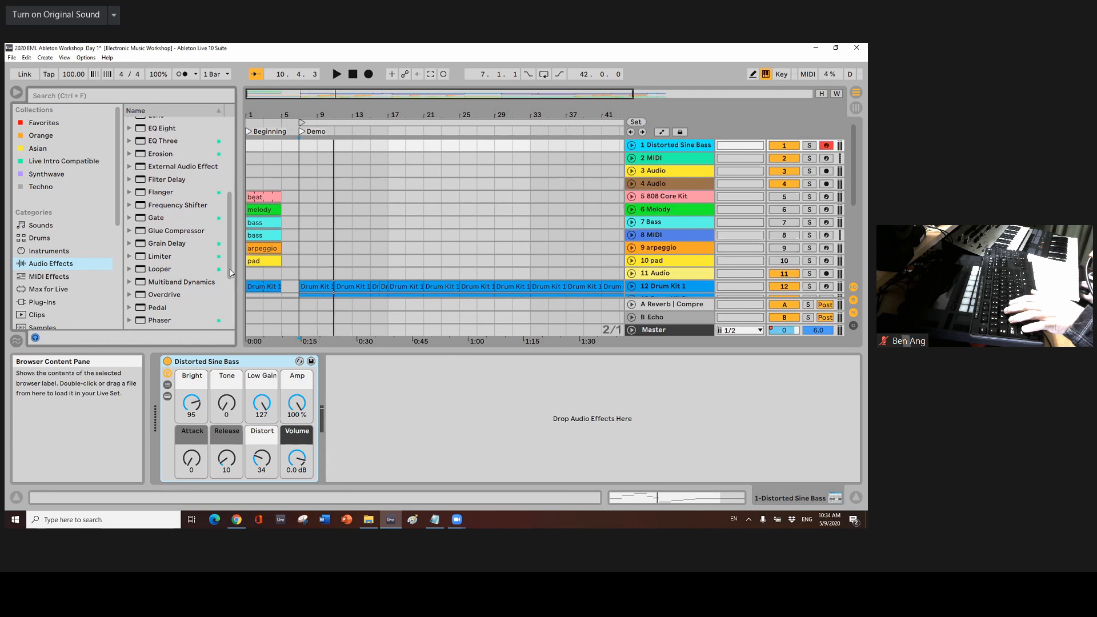
click(130, 193)
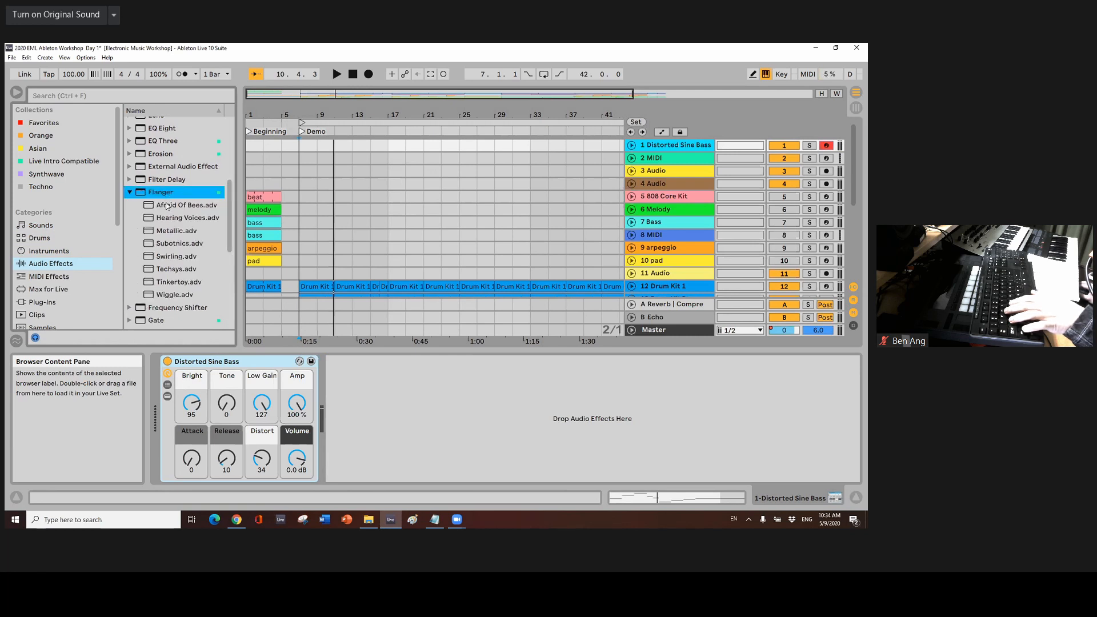
drag(166, 207, 384, 420)
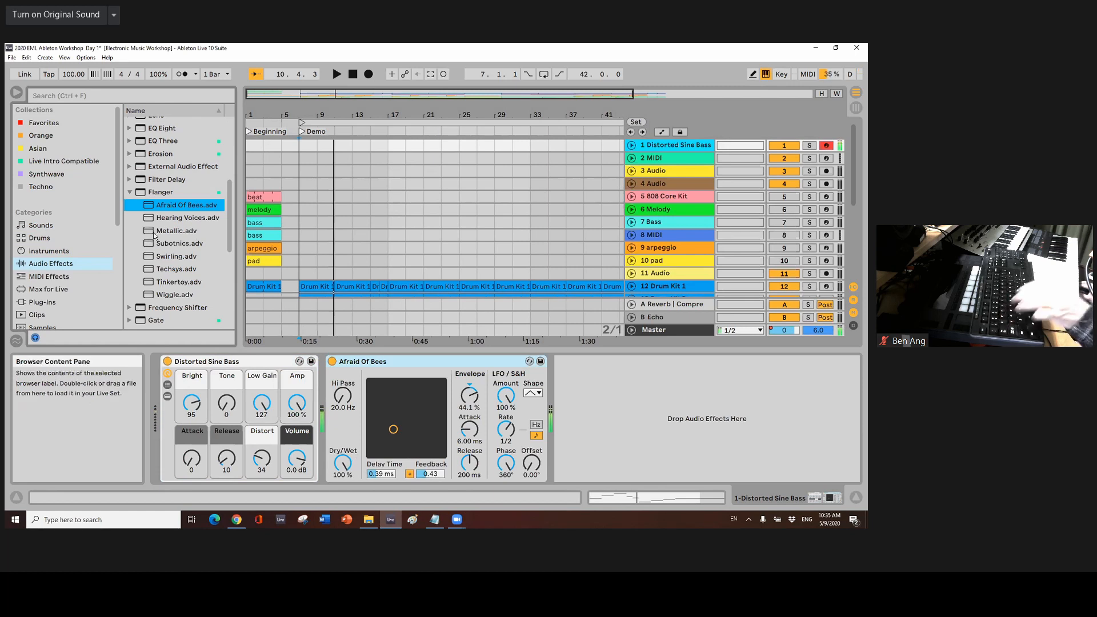
click(132, 192)
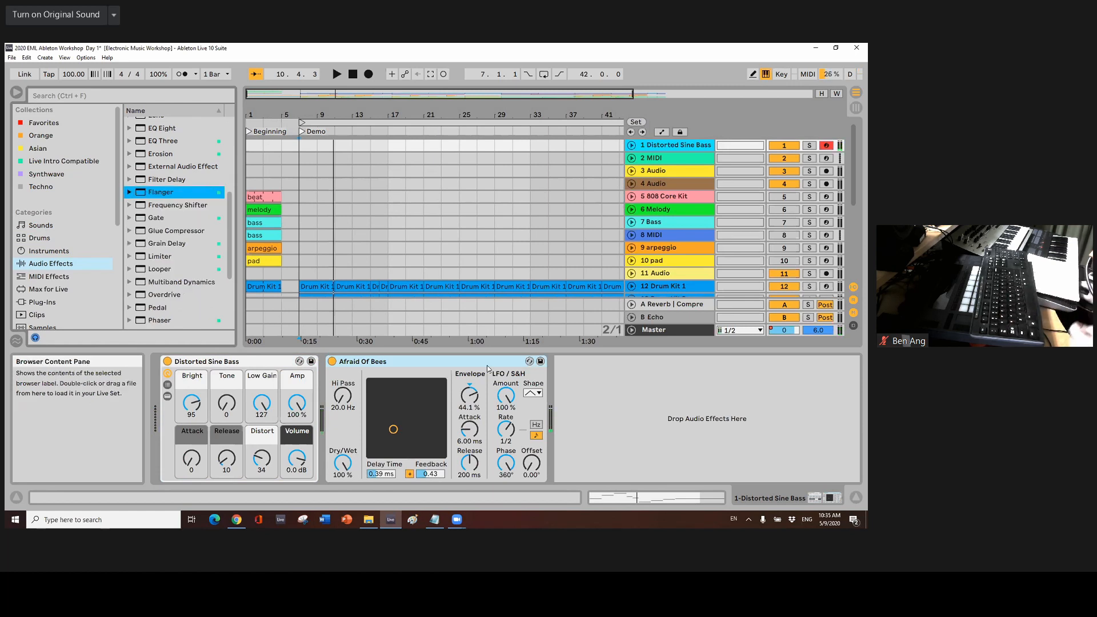
right_click(426, 363)
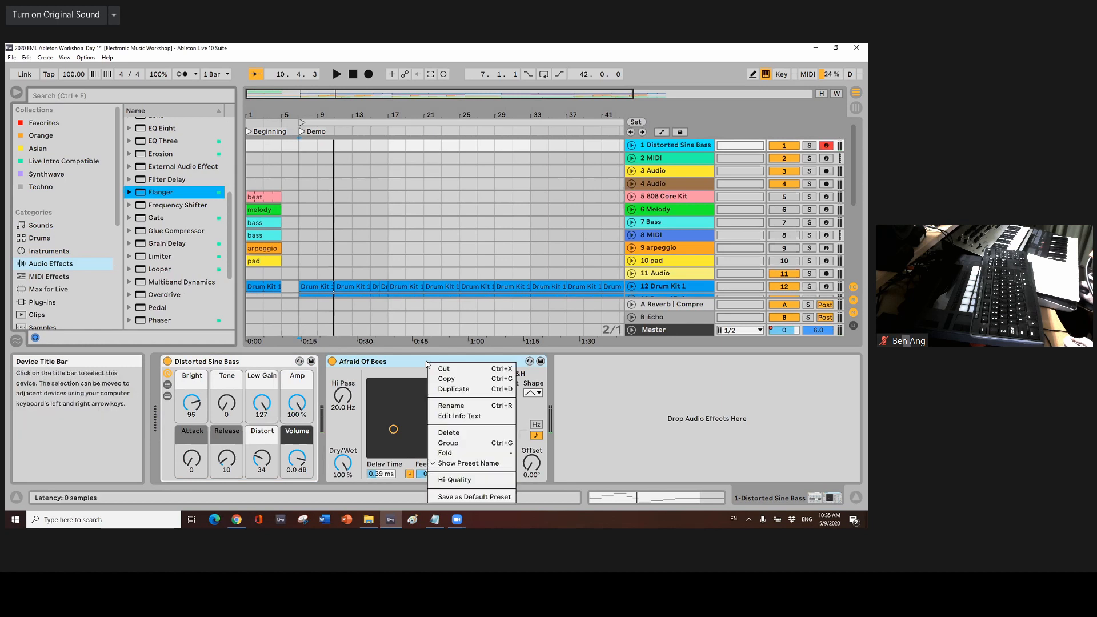
click(420, 359)
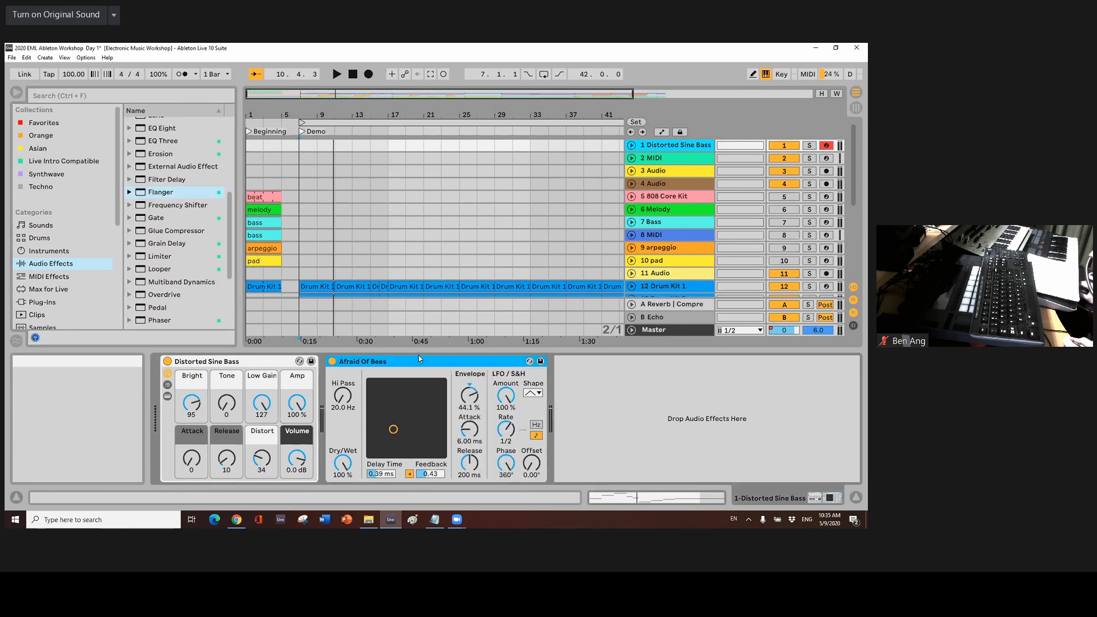
key(Delete)
- From the MIDI Effects category, try Arpeggiator's Bach 16th.adv before Distorted Sine Bass, and replace it with the Ubiquitous.adv preset
click(64, 276)
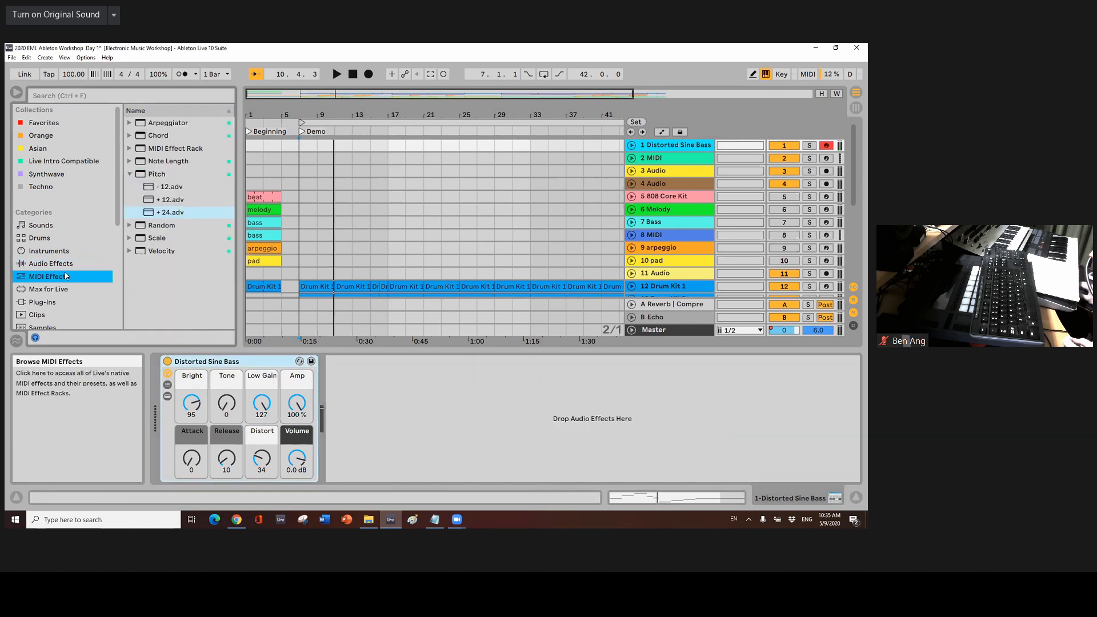
click(130, 175)
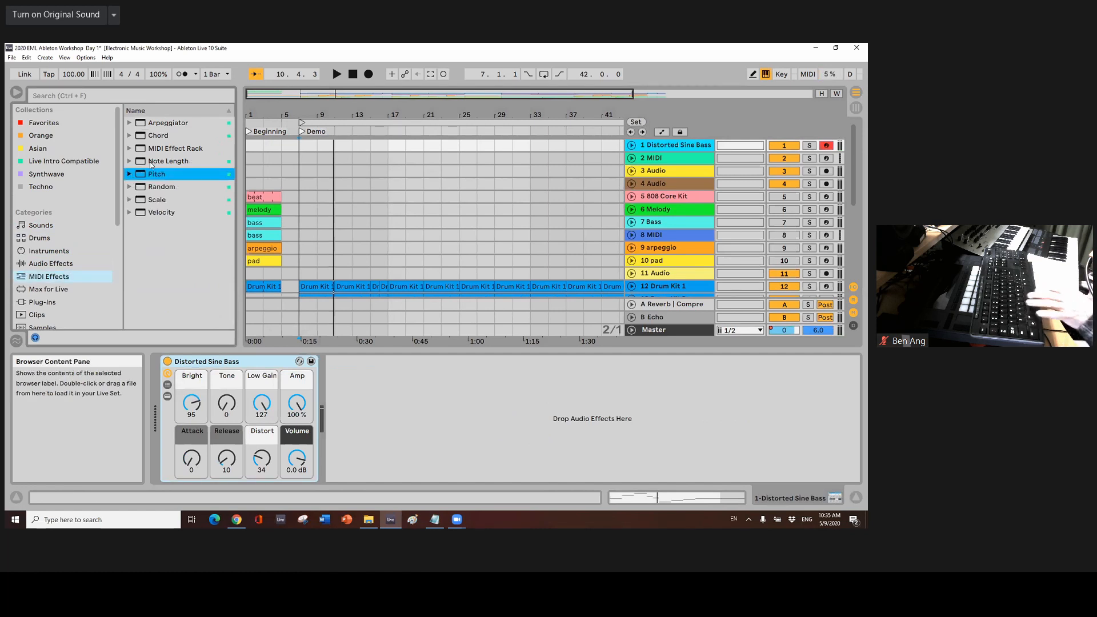
click(130, 123)
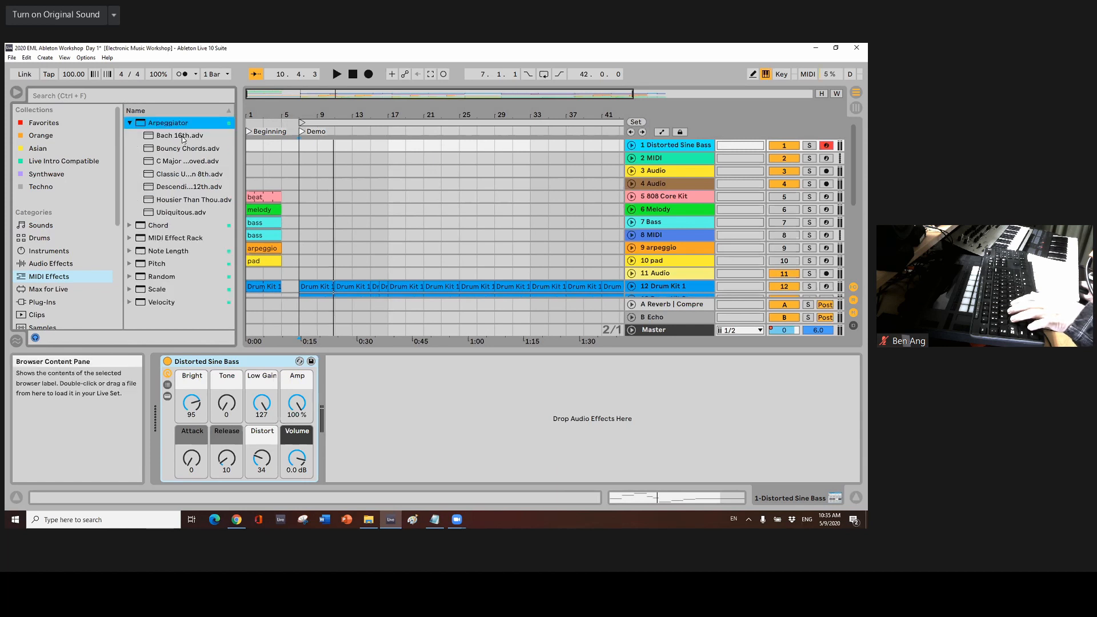
click(184, 138)
drag(166, 373, 165, 371)
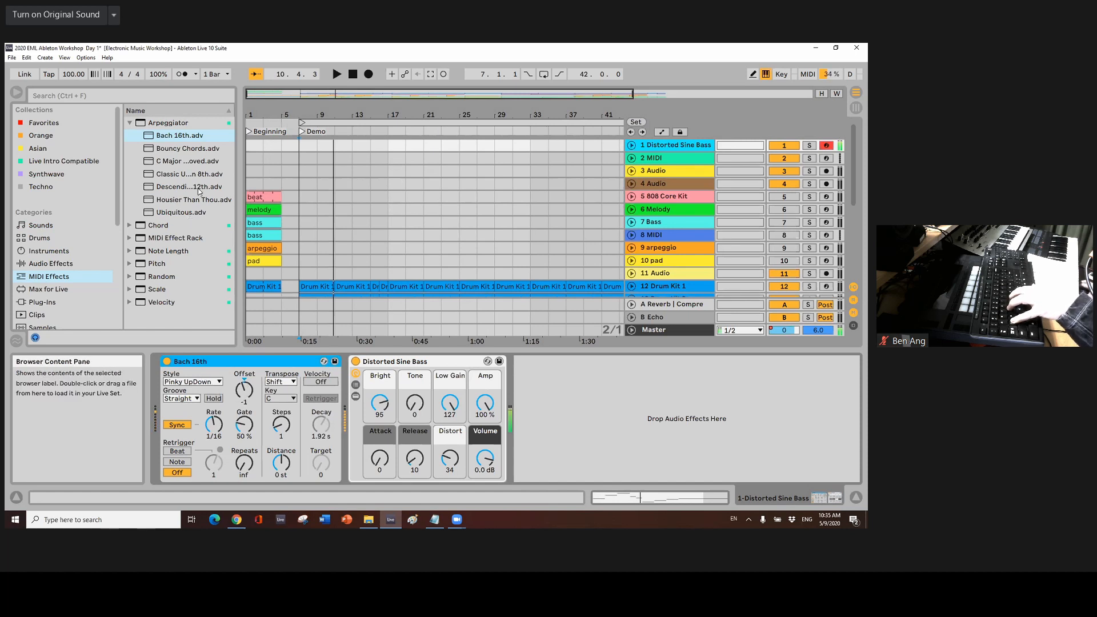
drag(190, 213, 232, 361)
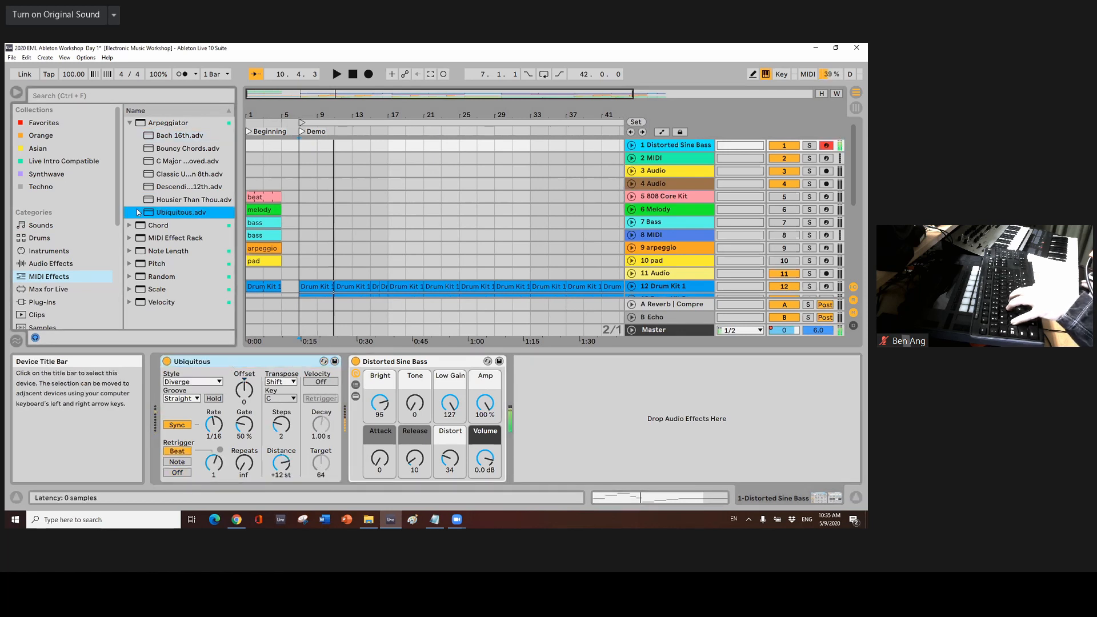
- Add the Chord preset Fifth Chord.adv before Ubiquitous on track 1 and collapse the Chord presets
click(131, 226)
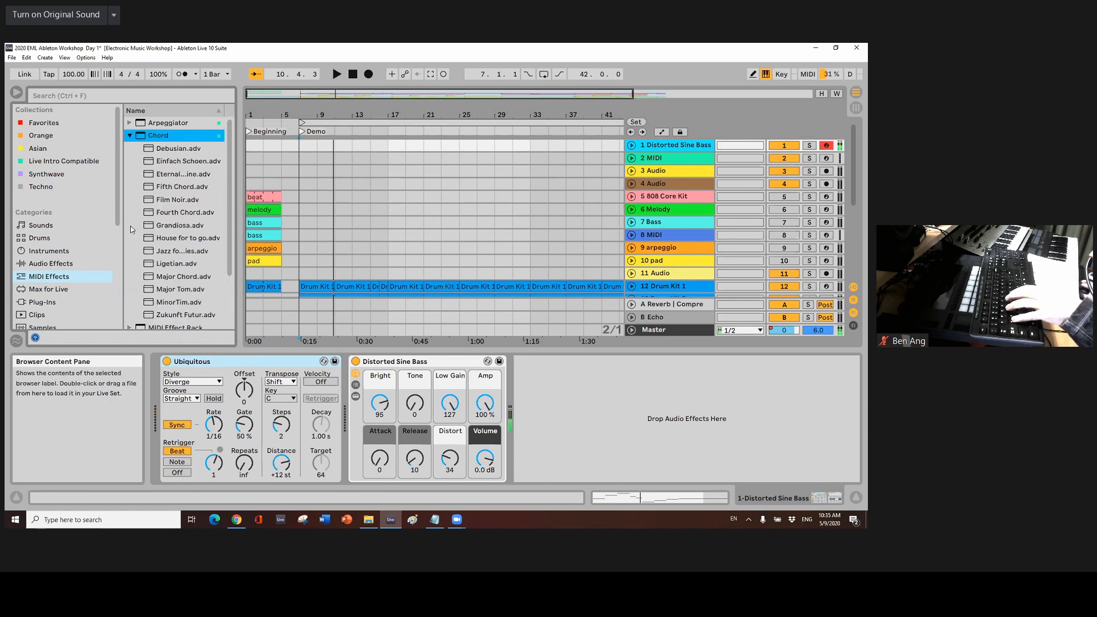
click(185, 188)
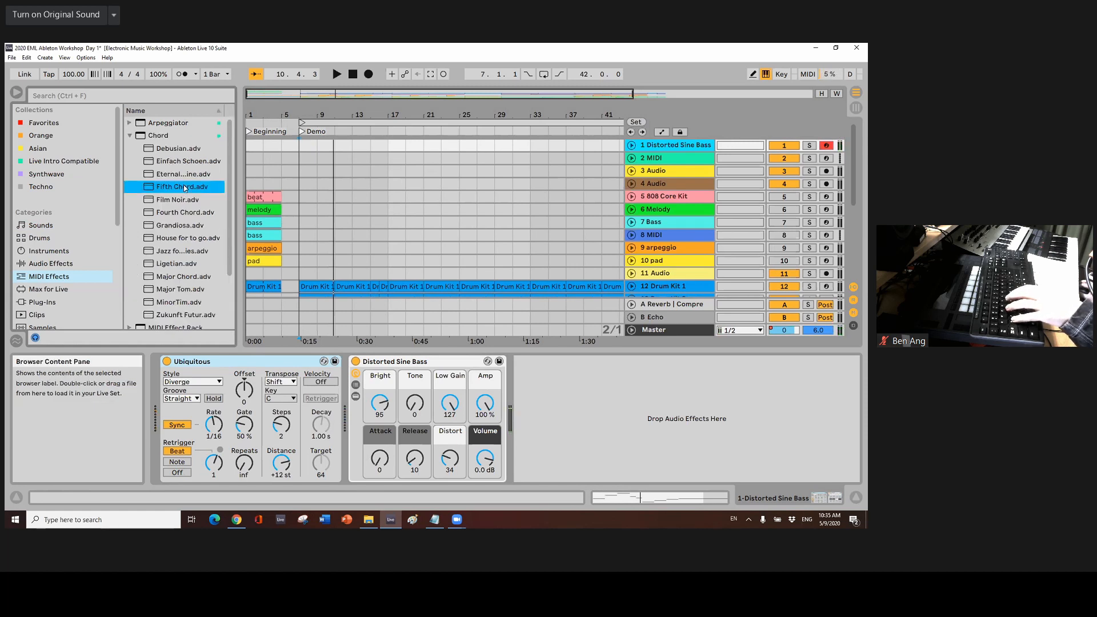
drag(185, 188, 162, 373)
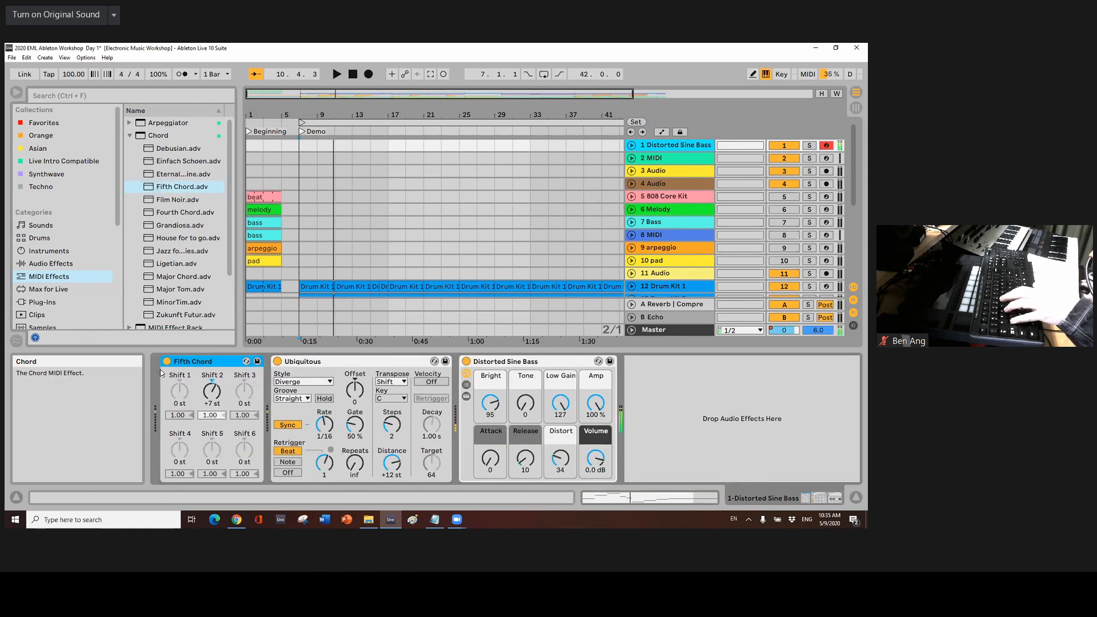
click(129, 136)
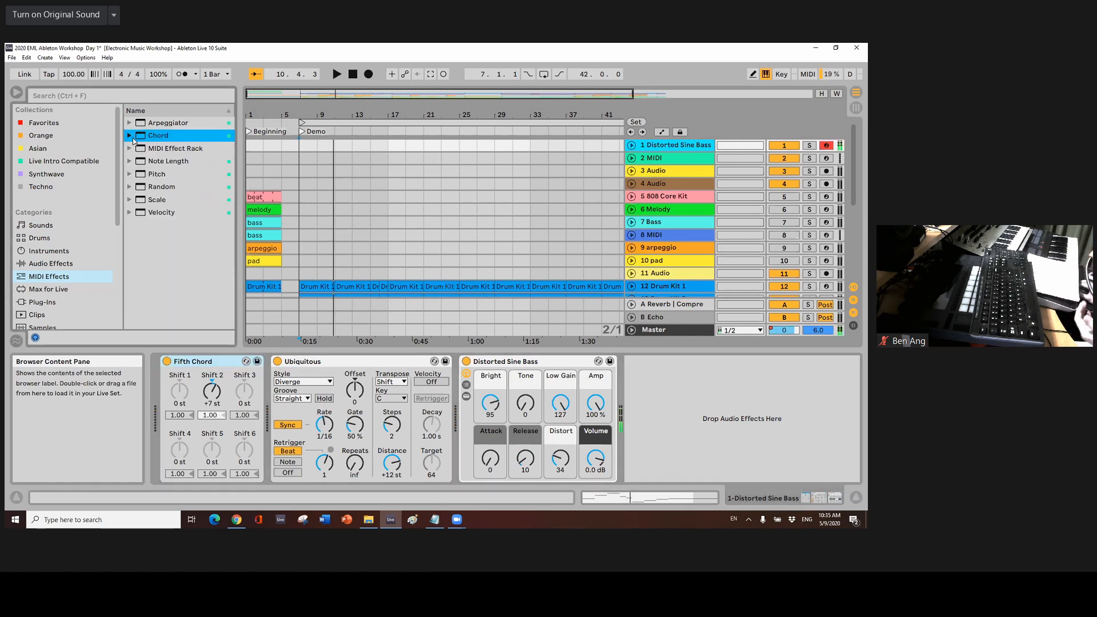
- Look at the Max for Live category and collapse its Max Audio Effect folder to view the main device types
click(74, 291)
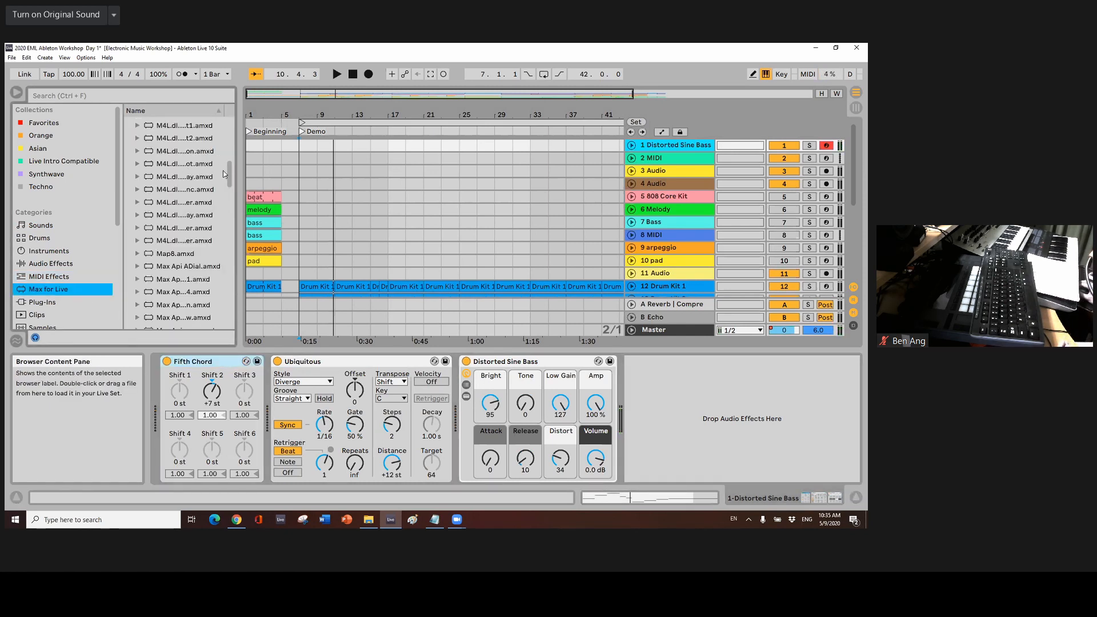
drag(228, 173, 222, 112)
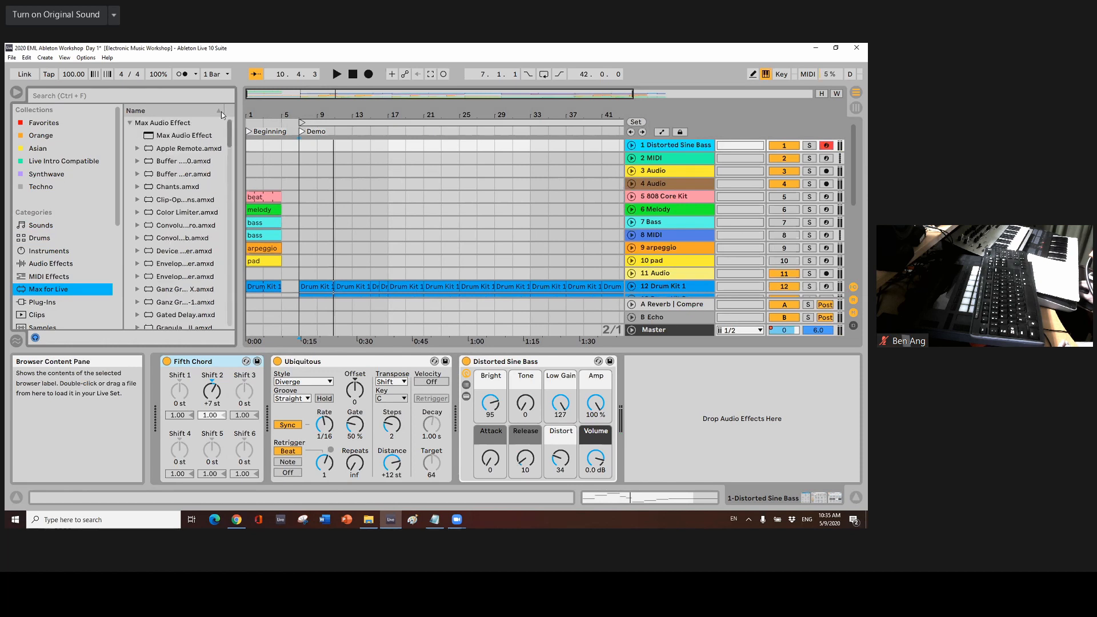
click(130, 123)
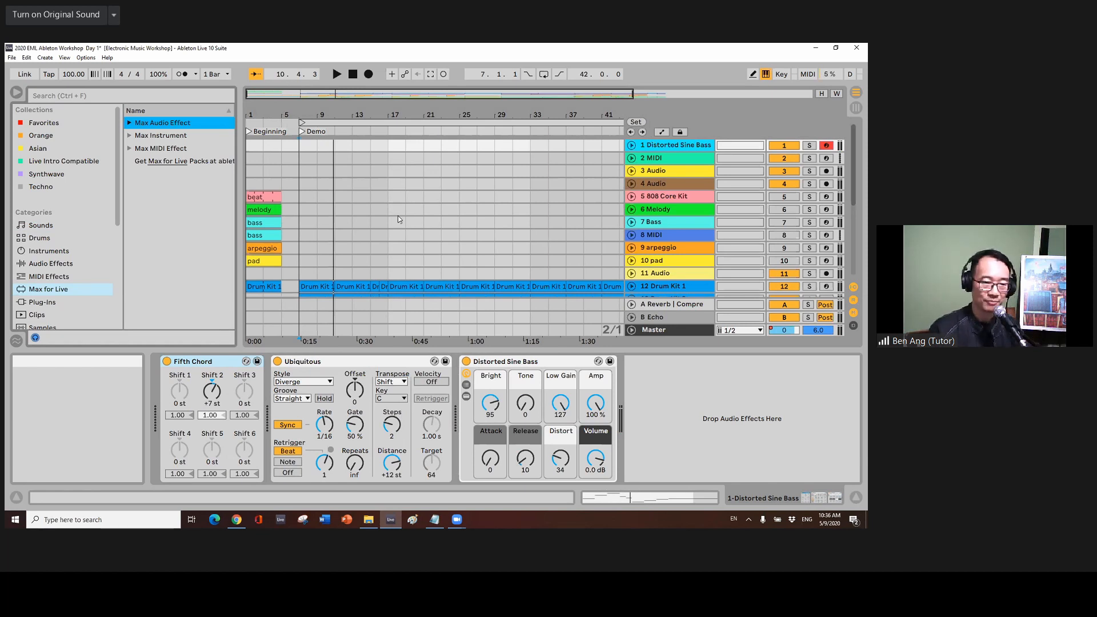
- Load the SuperWave P8 synth from the VST SYNTHS plug-ins onto track 1 and move its window clear of the track list
drag(118, 218, 119, 252)
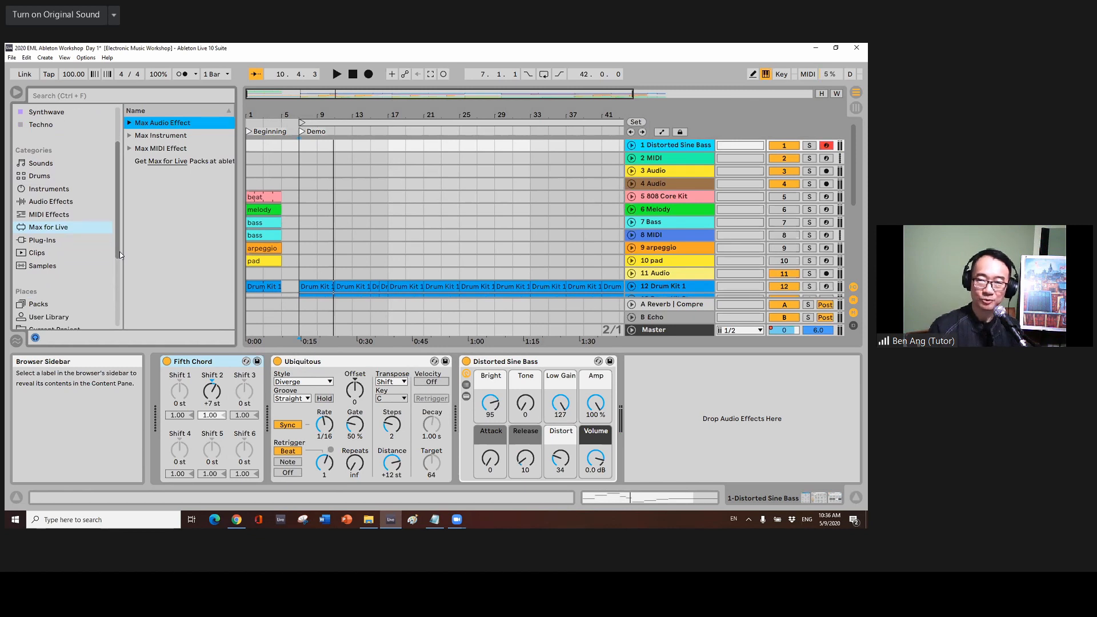
click(48, 245)
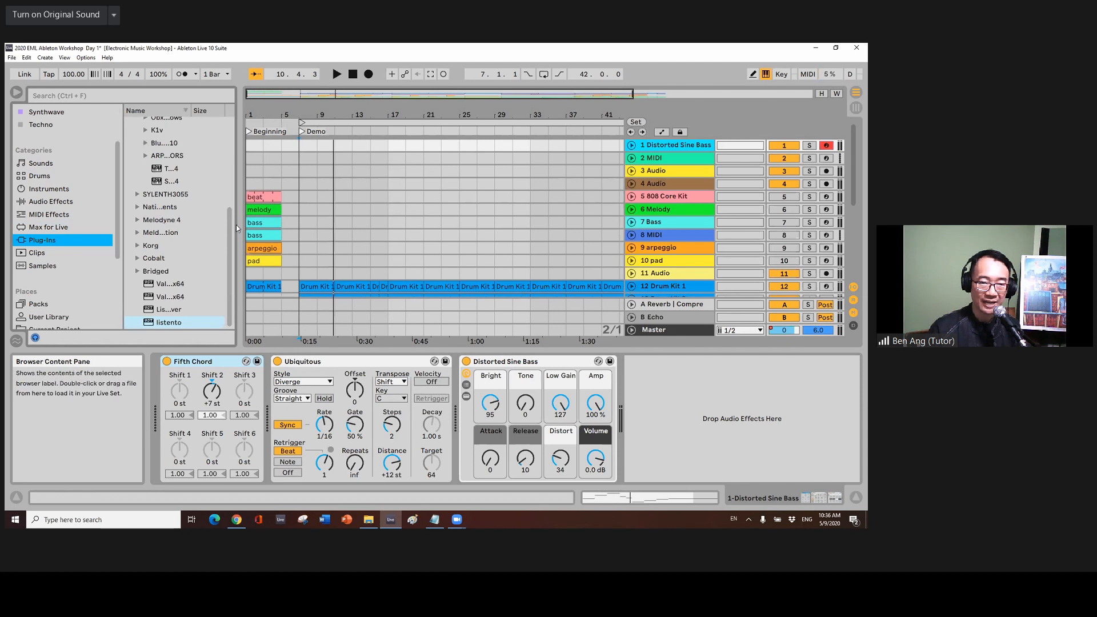
drag(229, 226, 225, 129)
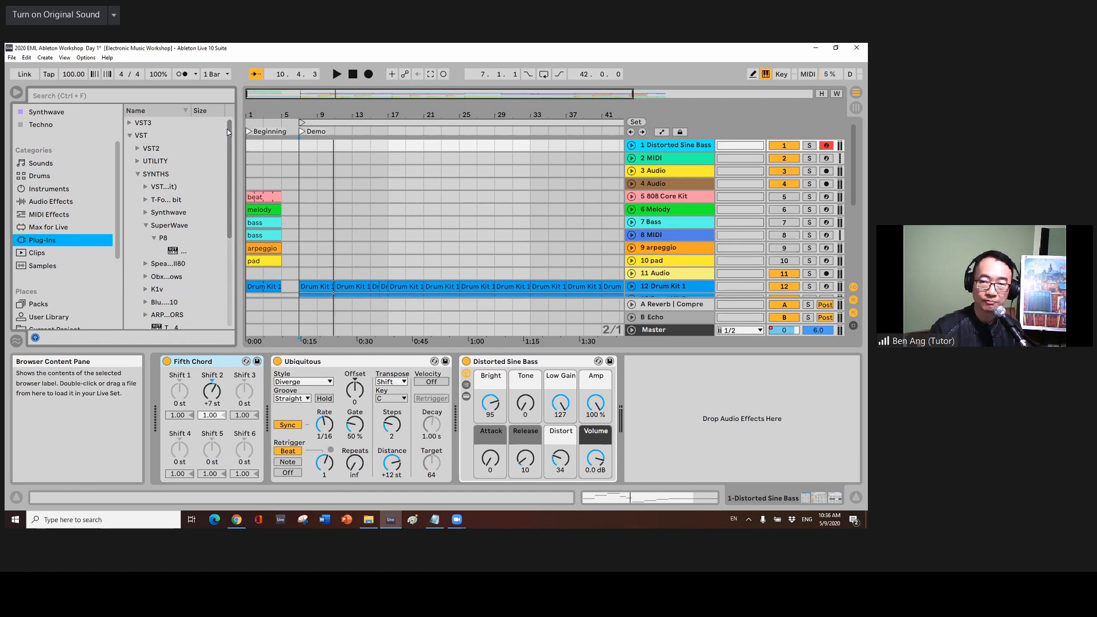
click(178, 251)
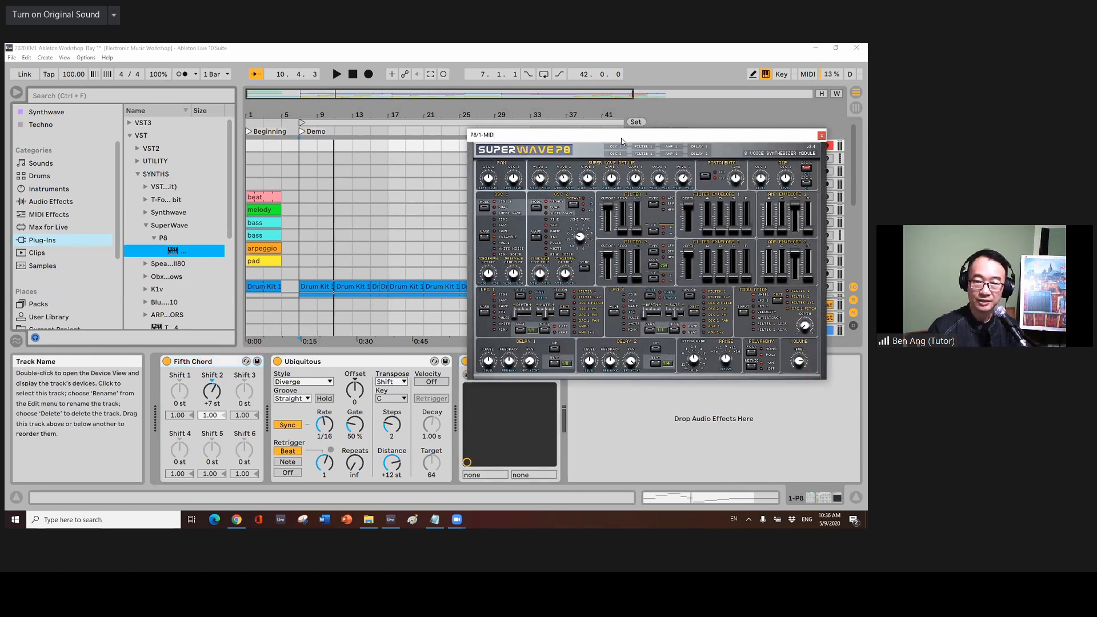
drag(622, 139, 352, 107)
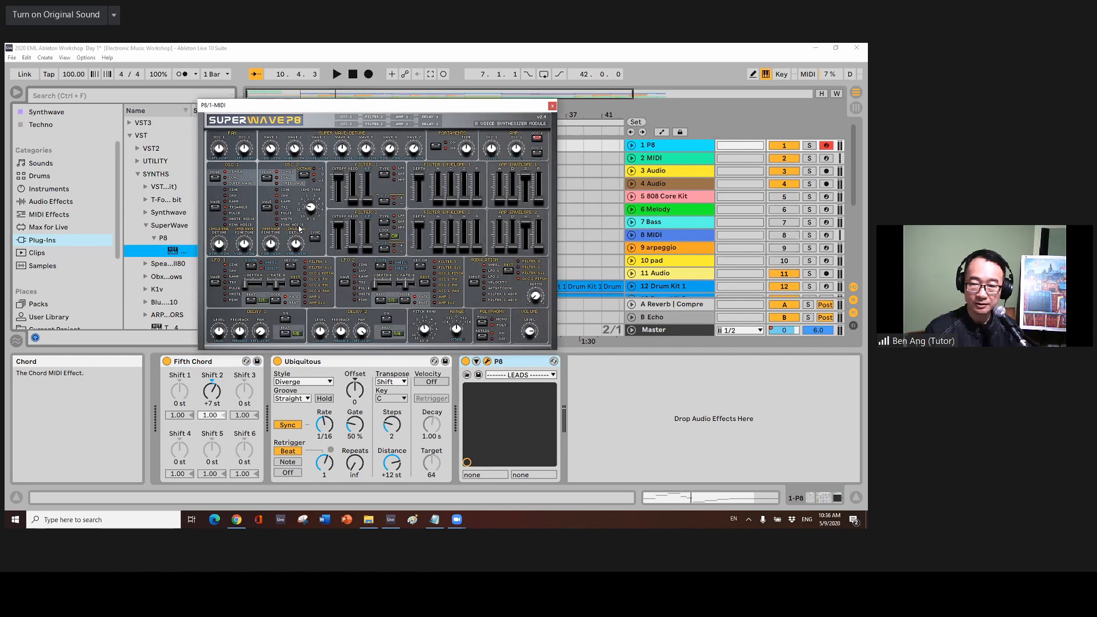
- Choose P8's Super Lead 3 program, lower the computer keyboard's octave range to C2–D3, and audition the sound
click(521, 375)
click(520, 82)
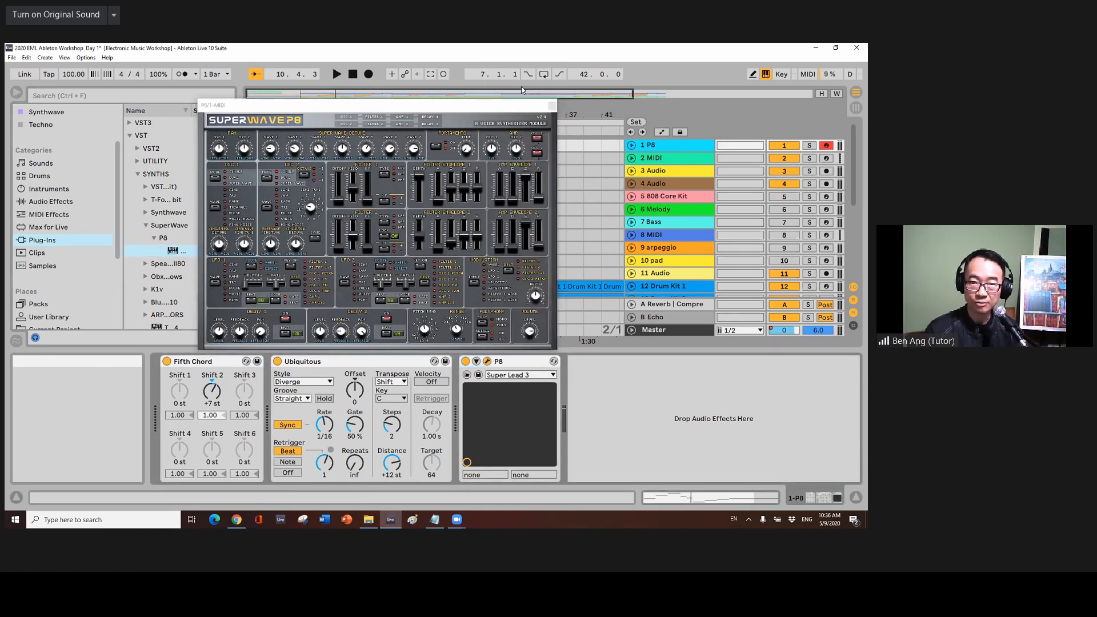
key(z)
key(a)
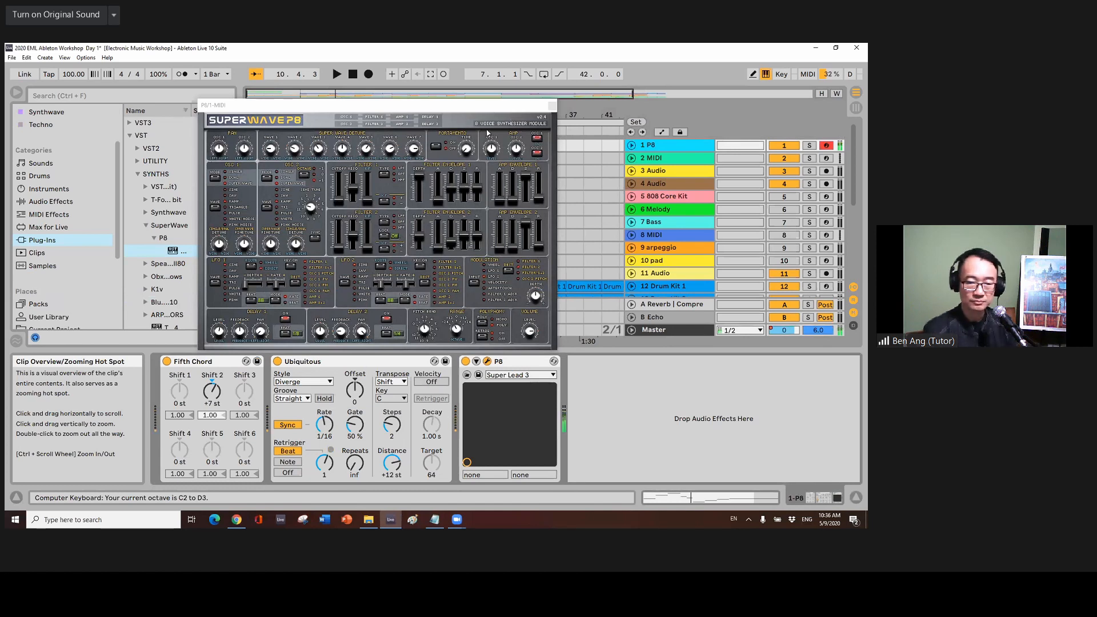
- Deactivate the Fifth Chord and Ubiquitous devices on track 1 and close the P8 plug-in window
click(167, 361)
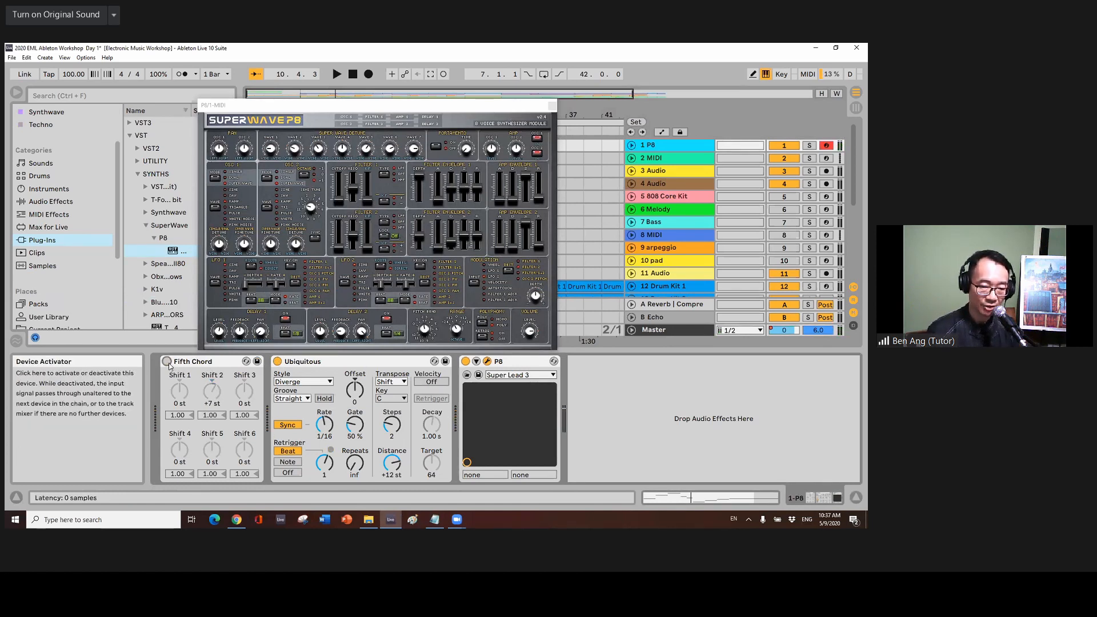
click(278, 361)
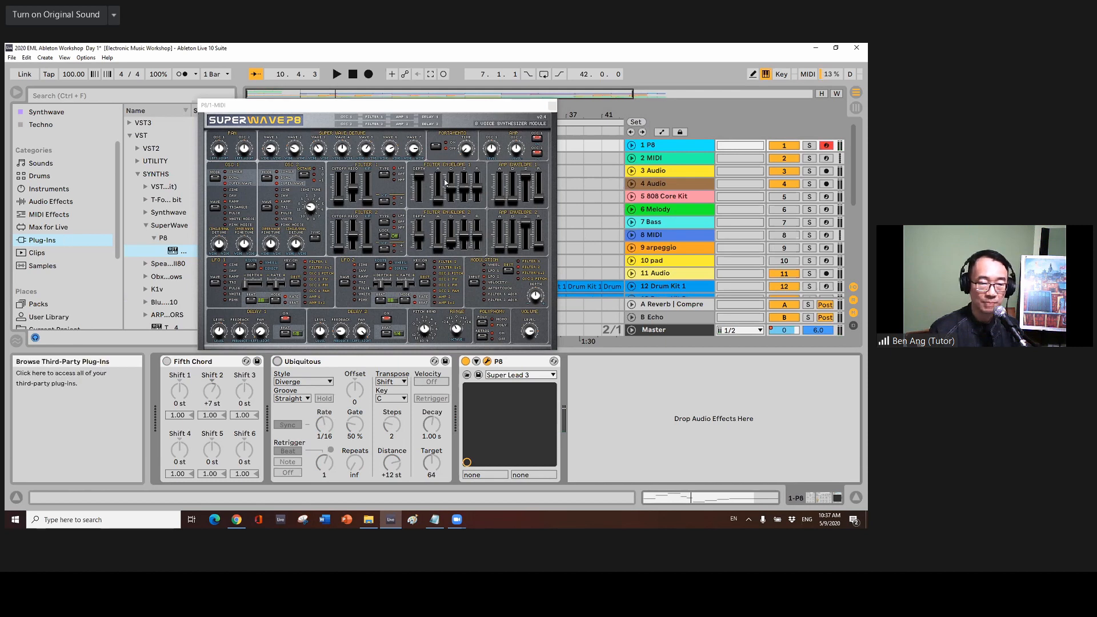
click(553, 107)
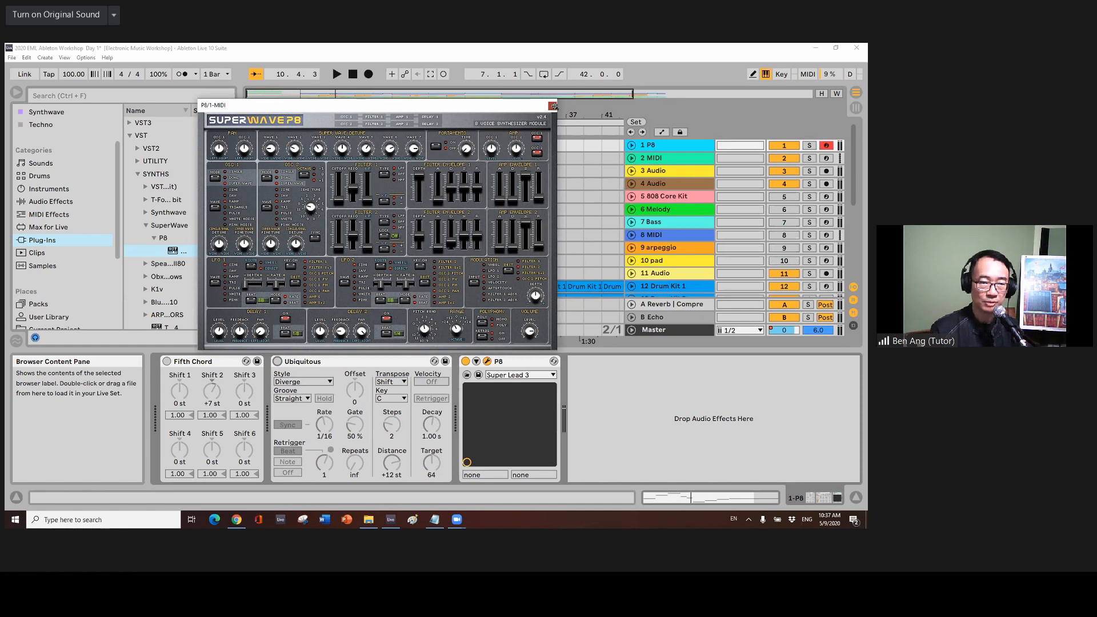
- Look through the files in the Clips and Samples categories
click(48, 255)
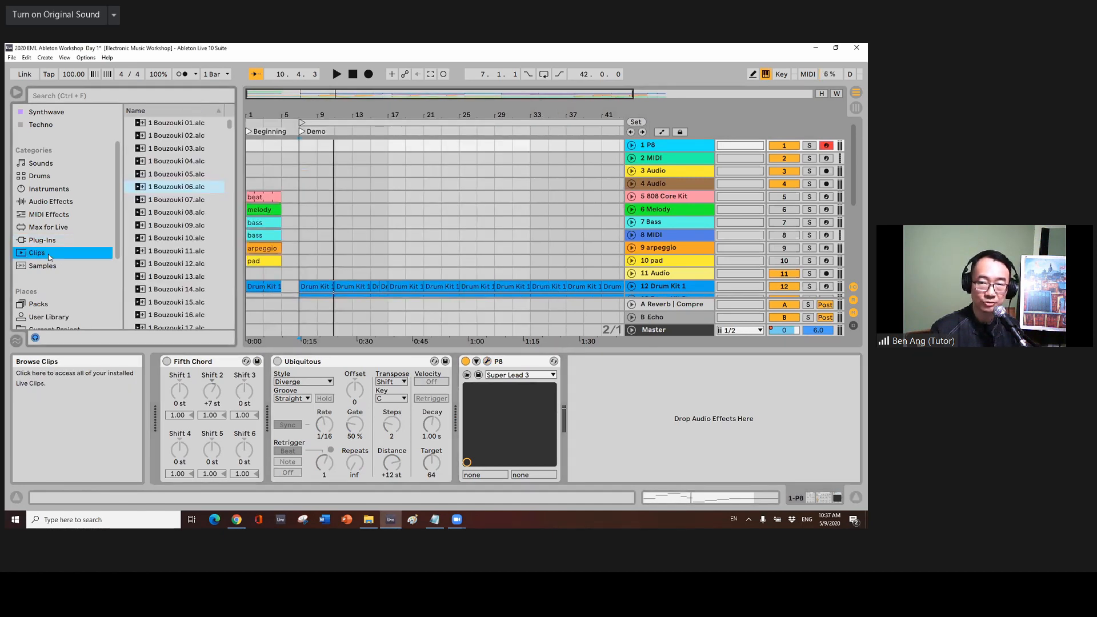
click(48, 266)
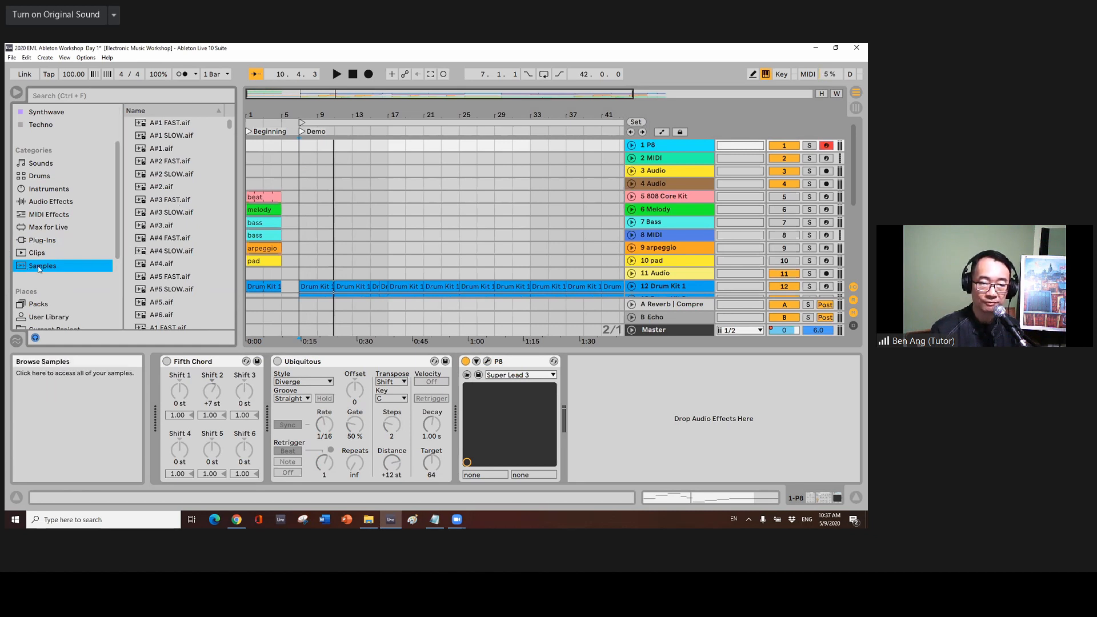
scroll(231, 129, down, 10)
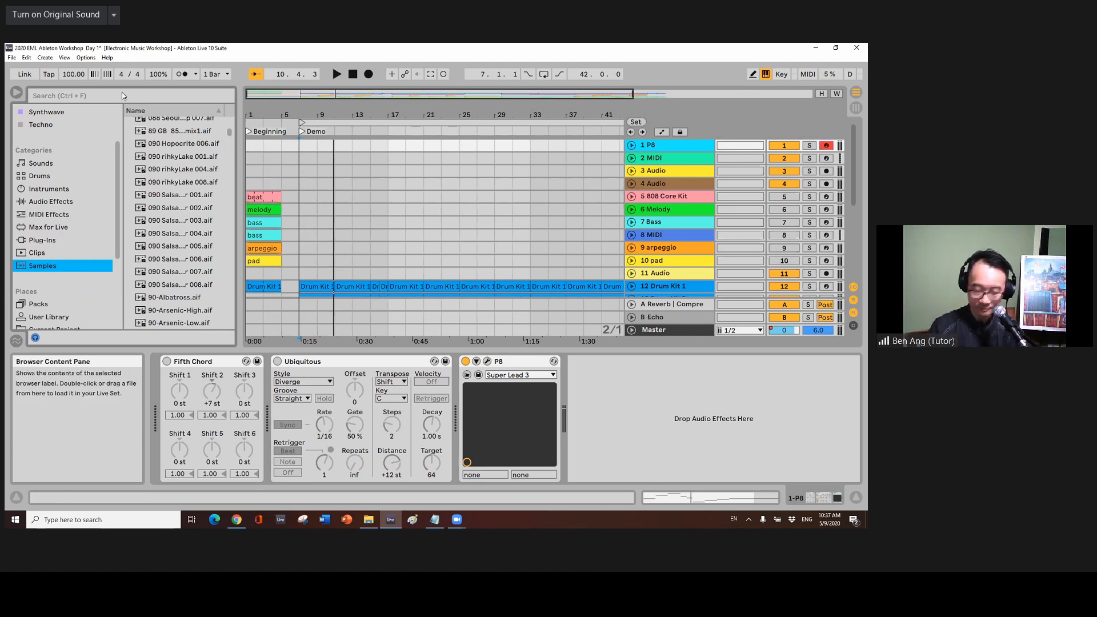
- Search the samples for "edm" and place the Straight EDM Beat-128bpm sample at the start of track 3
click(108, 101)
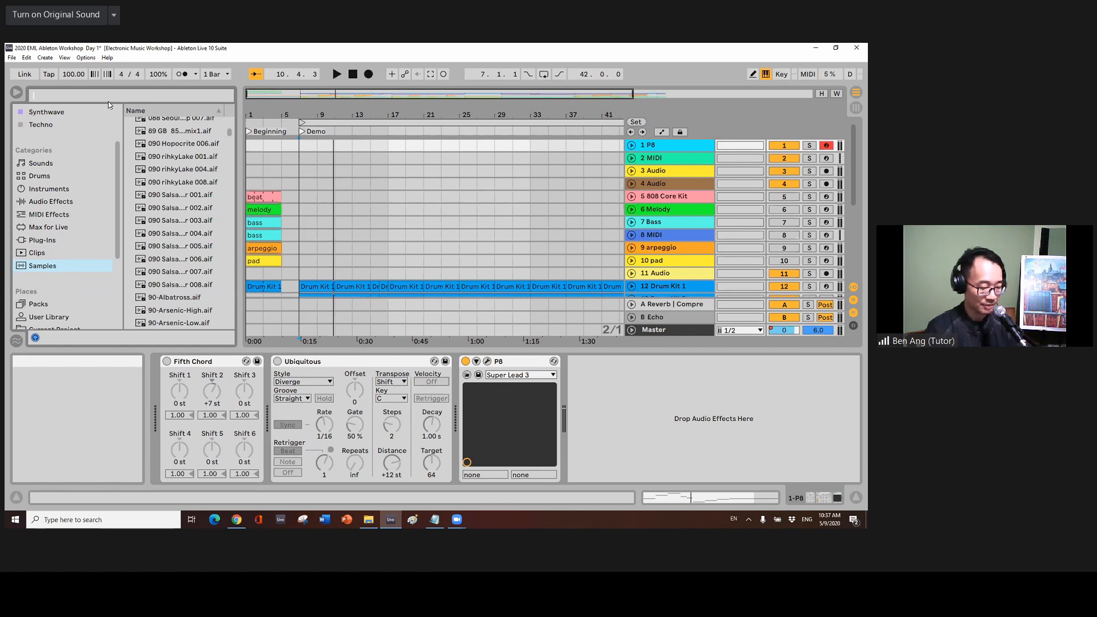
text(edm)
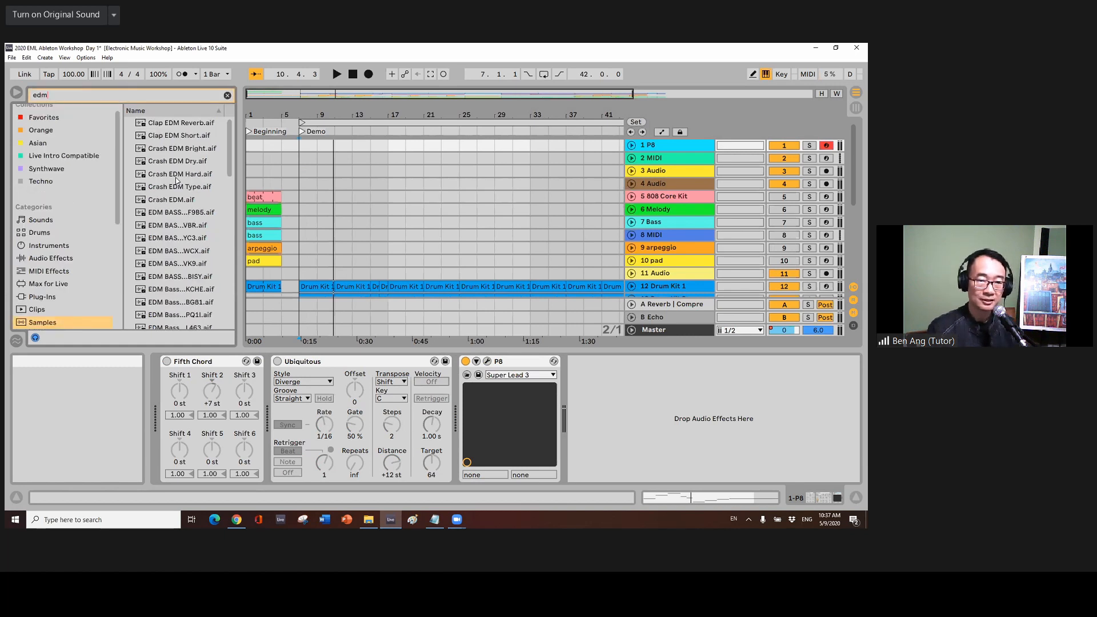
scroll(225, 223, down, 10)
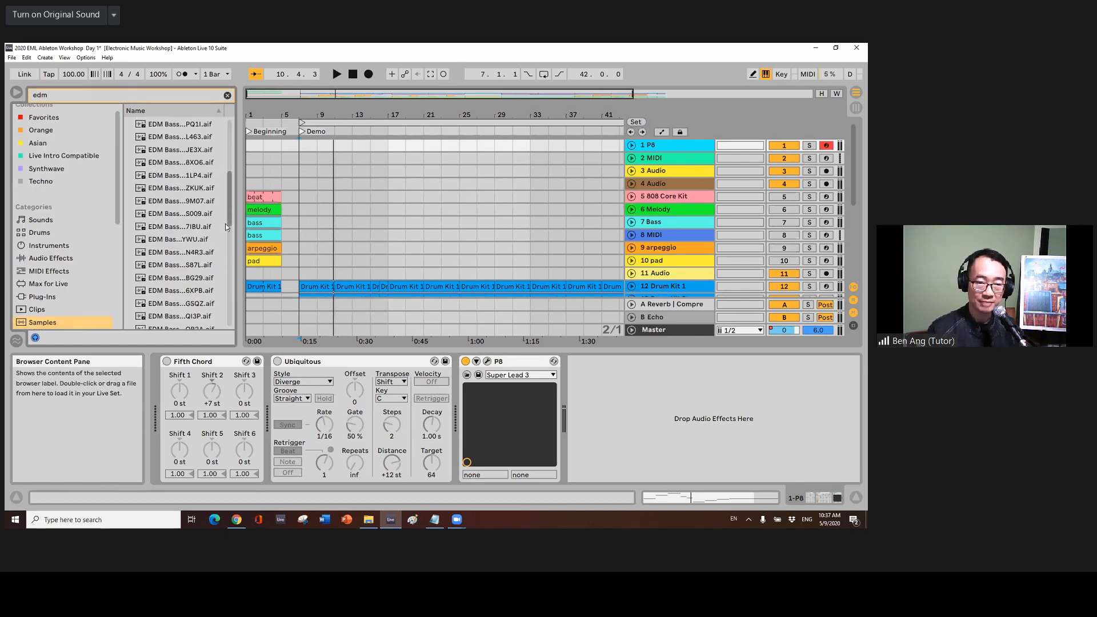
click(182, 297)
drag(182, 298, 295, 169)
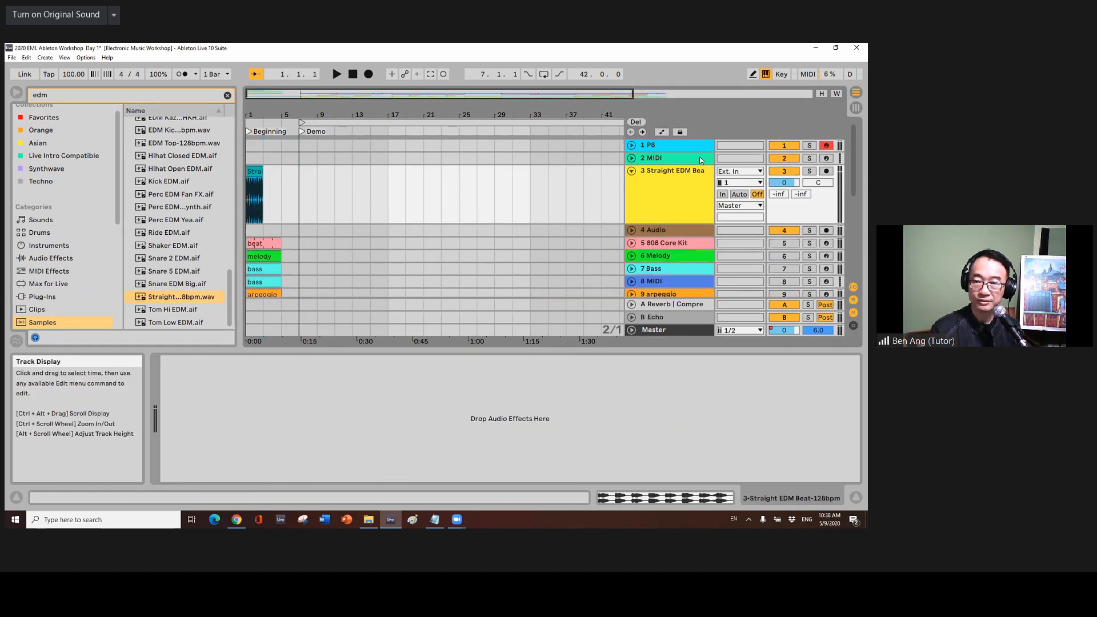
- Solo track 3 and play the EDM beat clip at the current tempo
click(809, 171)
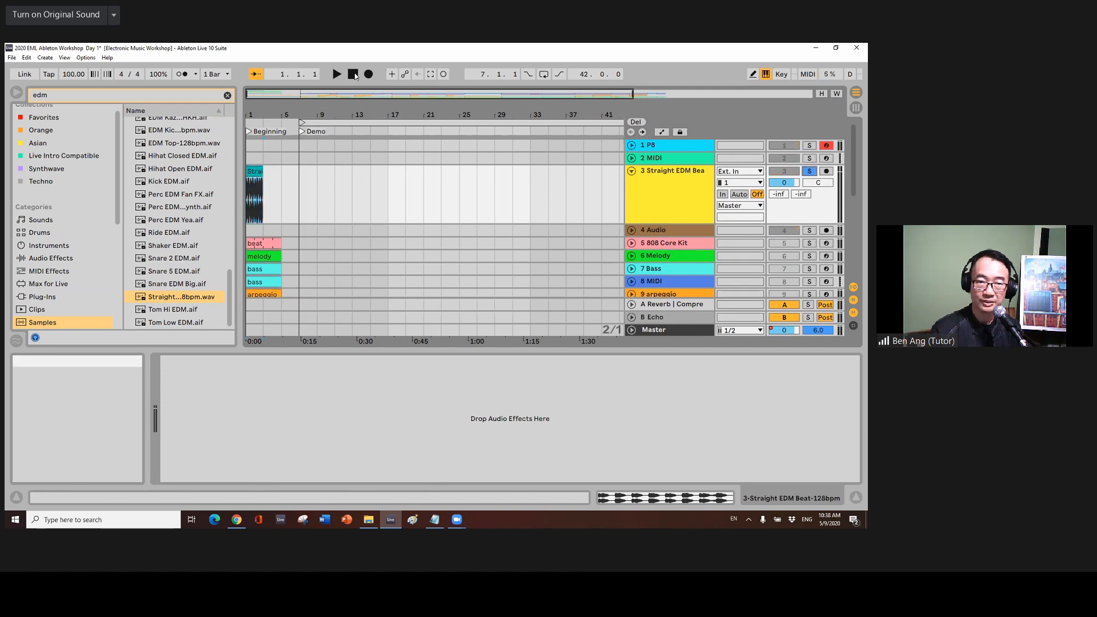
click(339, 74)
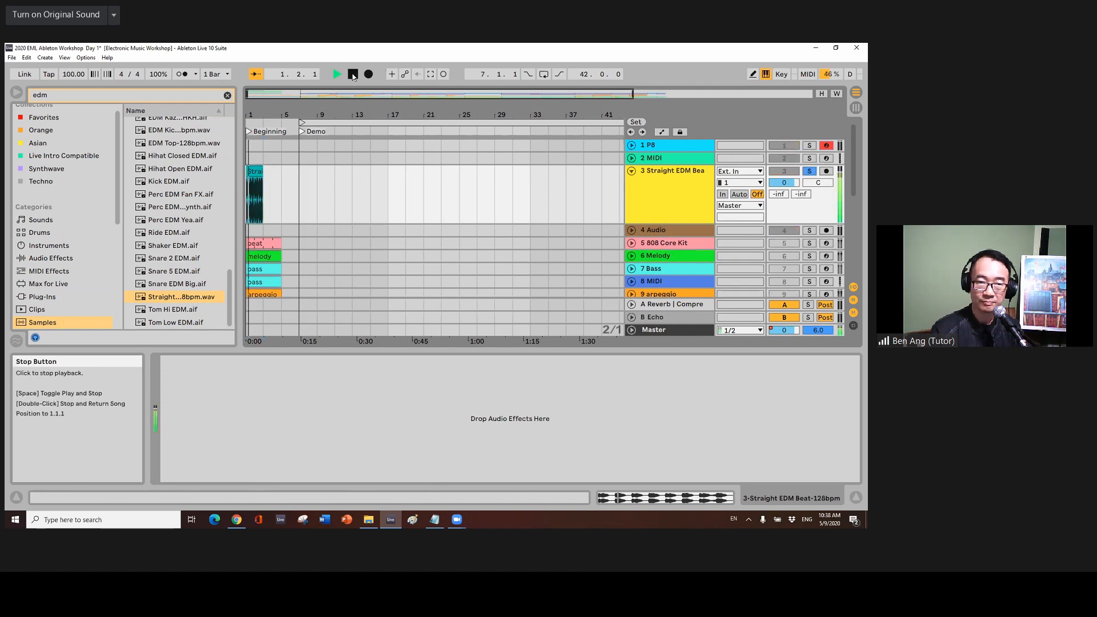
click(353, 75)
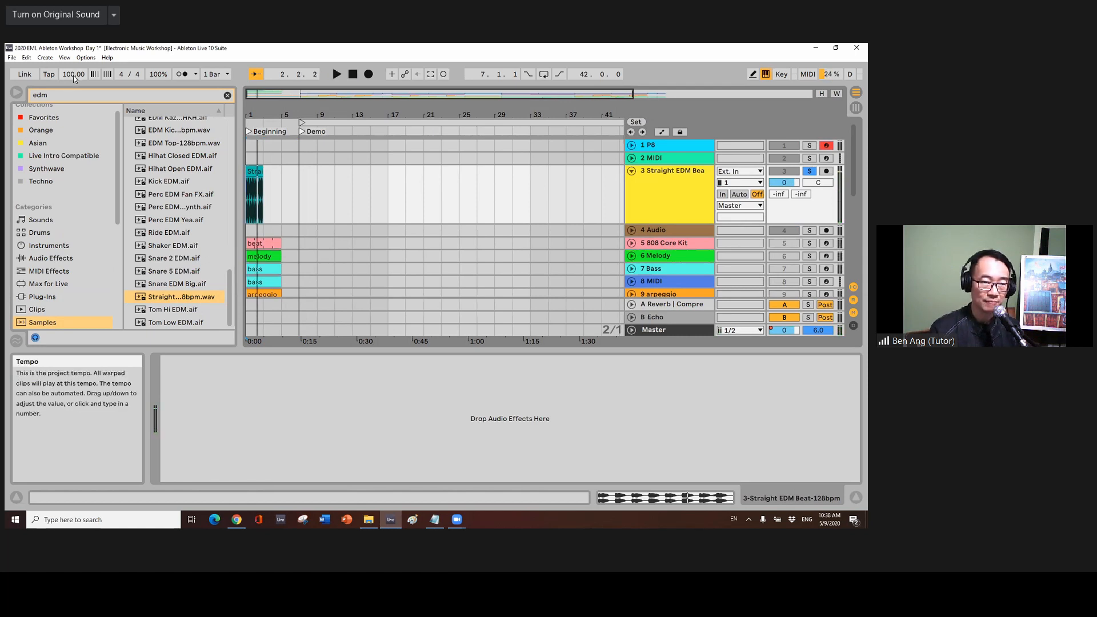
- Set the project tempo to 128.00 BPM and play the soloed beat clip again
drag(73, 76, 73, 59)
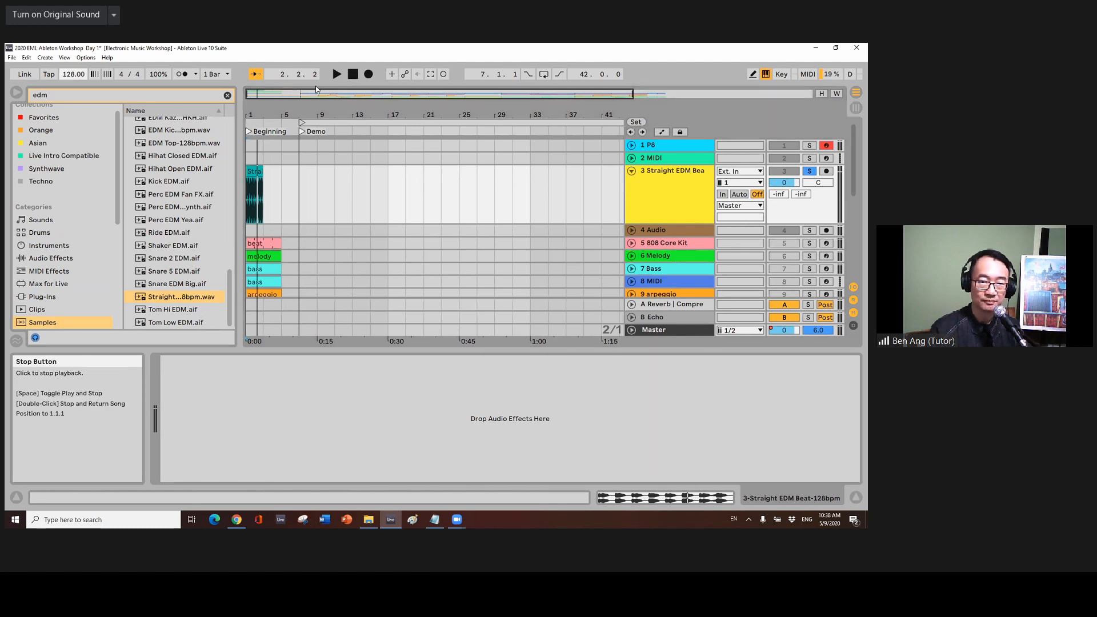
key(space)
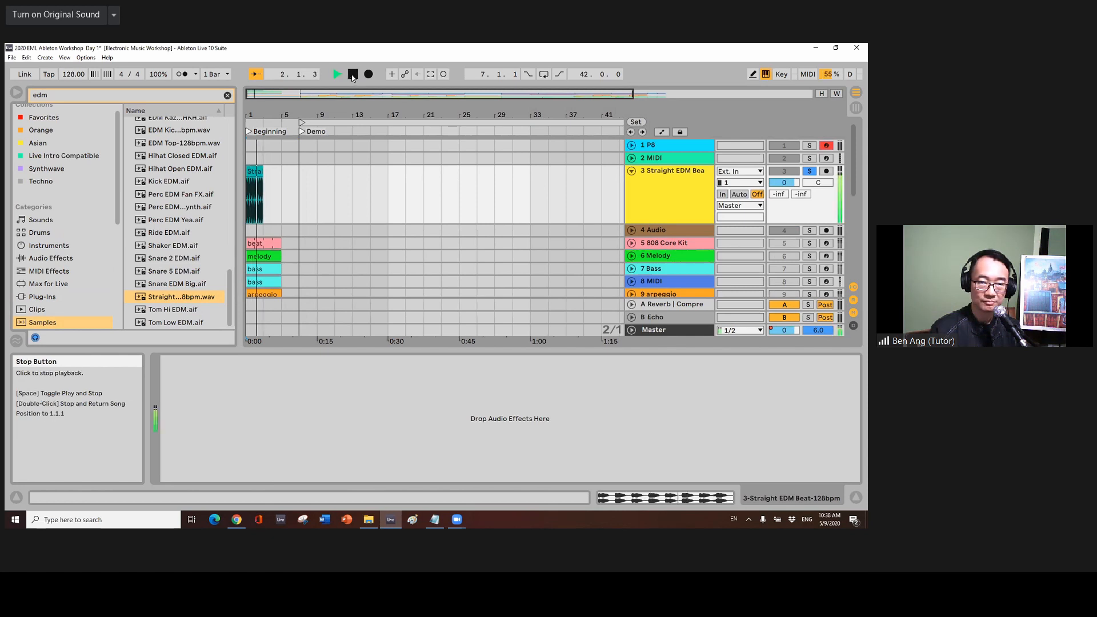
click(353, 78)
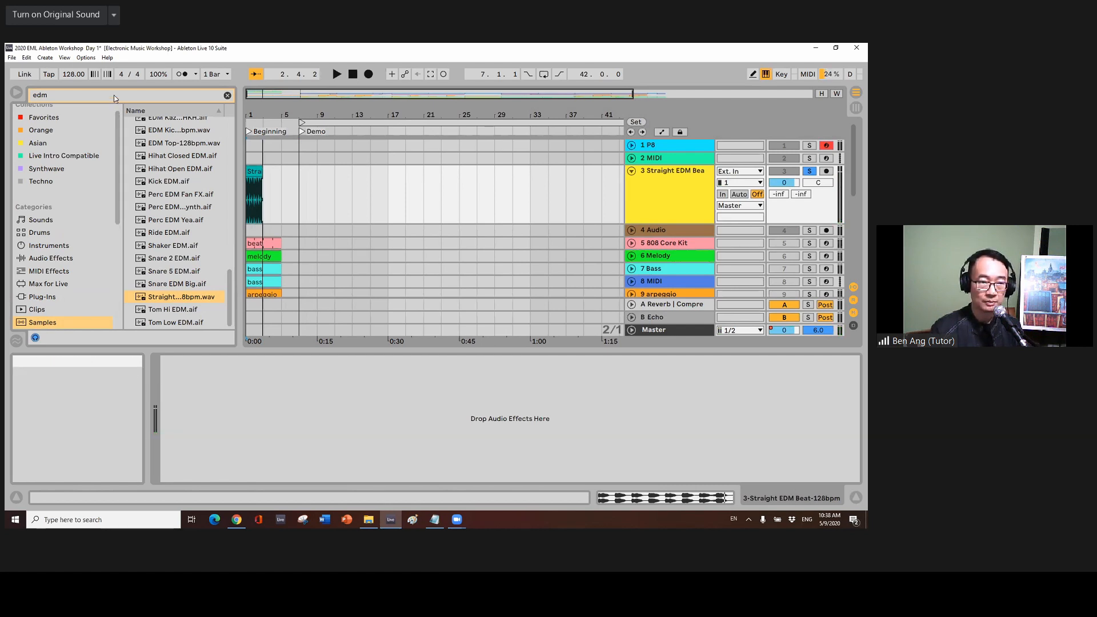
- Search the samples for "l10", place L10 Demo Voc.aif over the beat clip at the start of track 3, and audition it
key(ctrl+f)
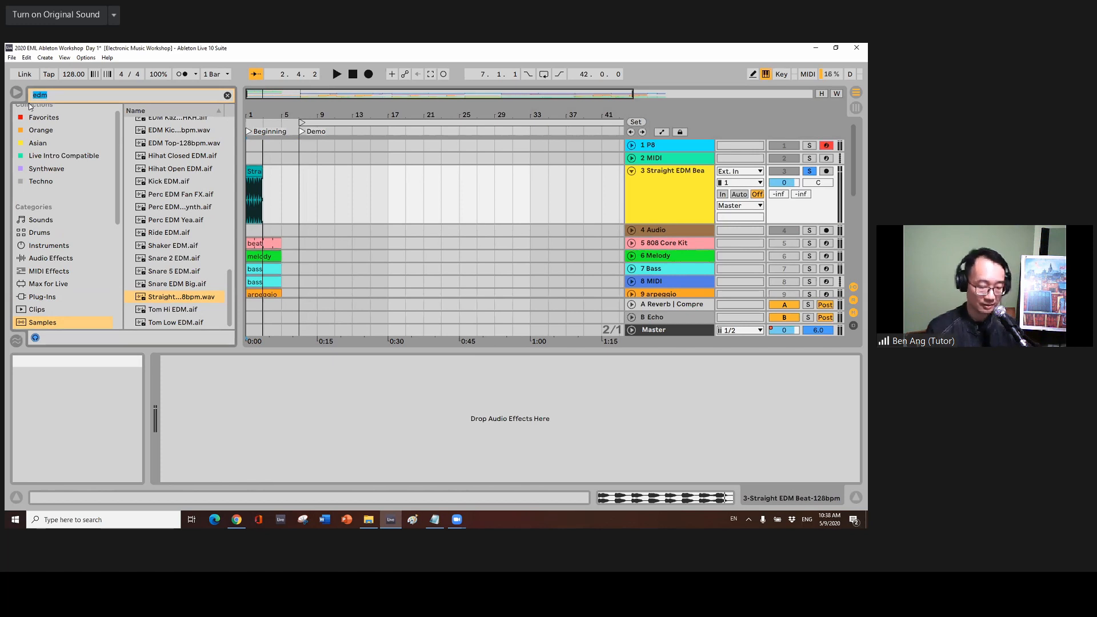
text(l)
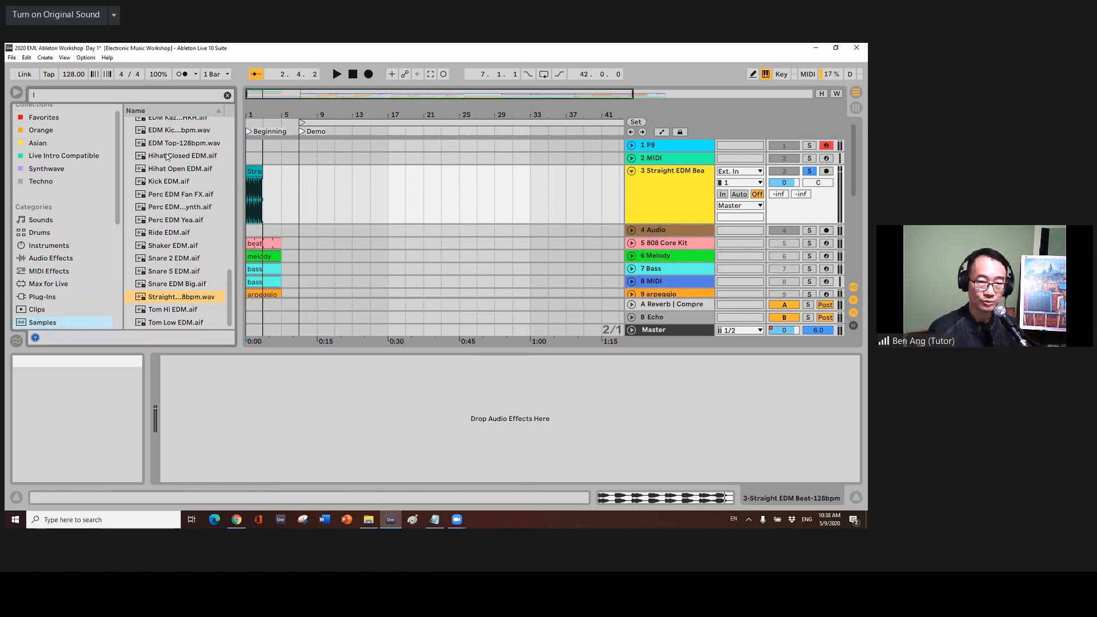
text(10)
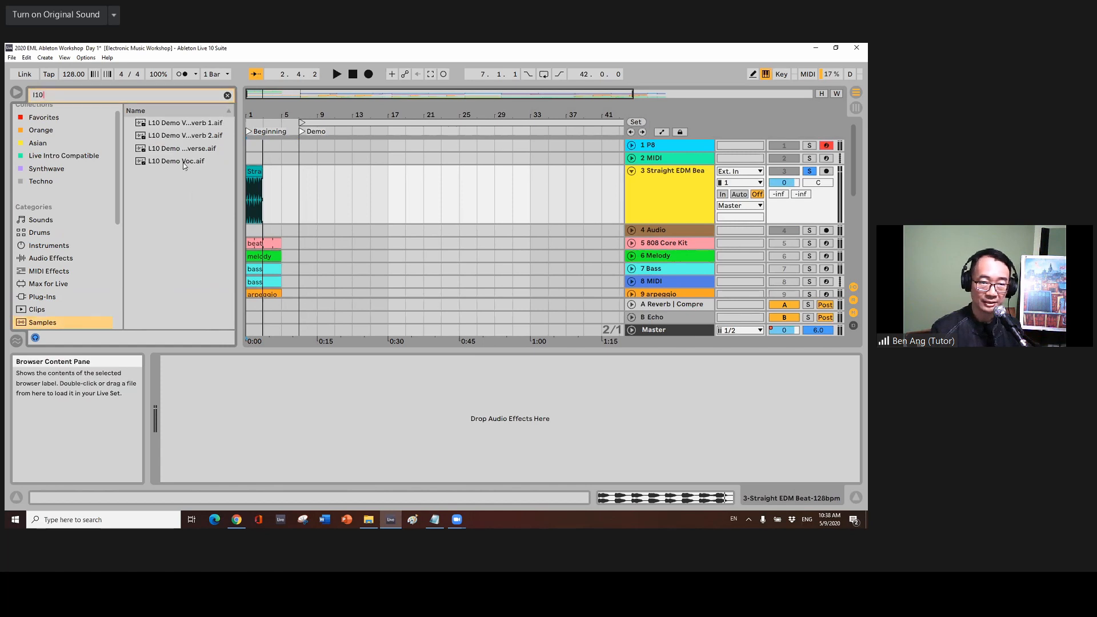
drag(194, 161, 253, 182)
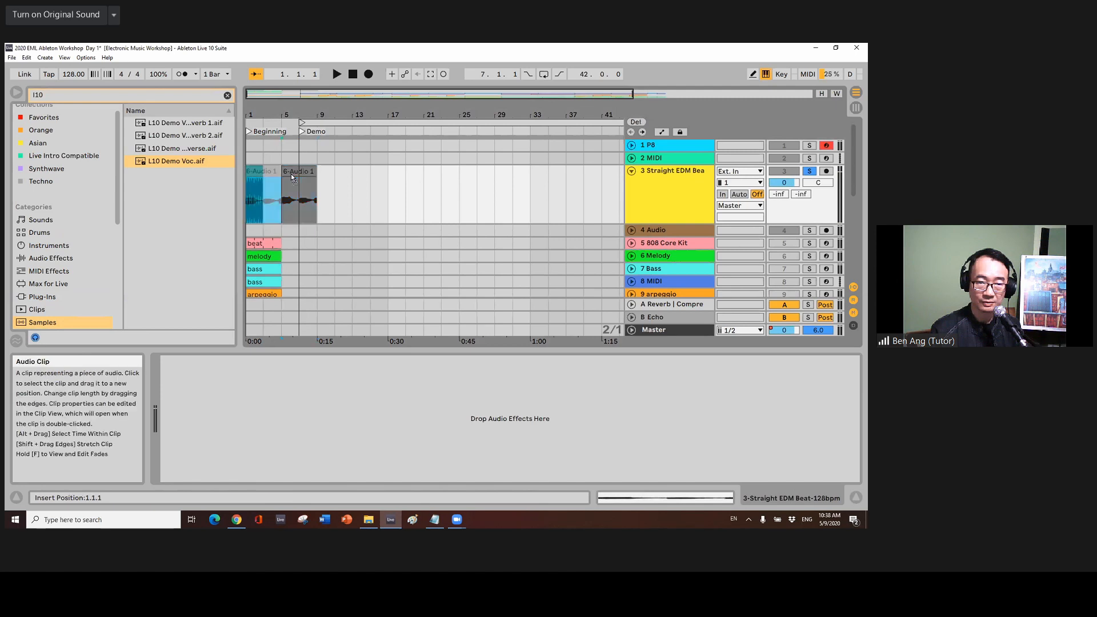
click(340, 74)
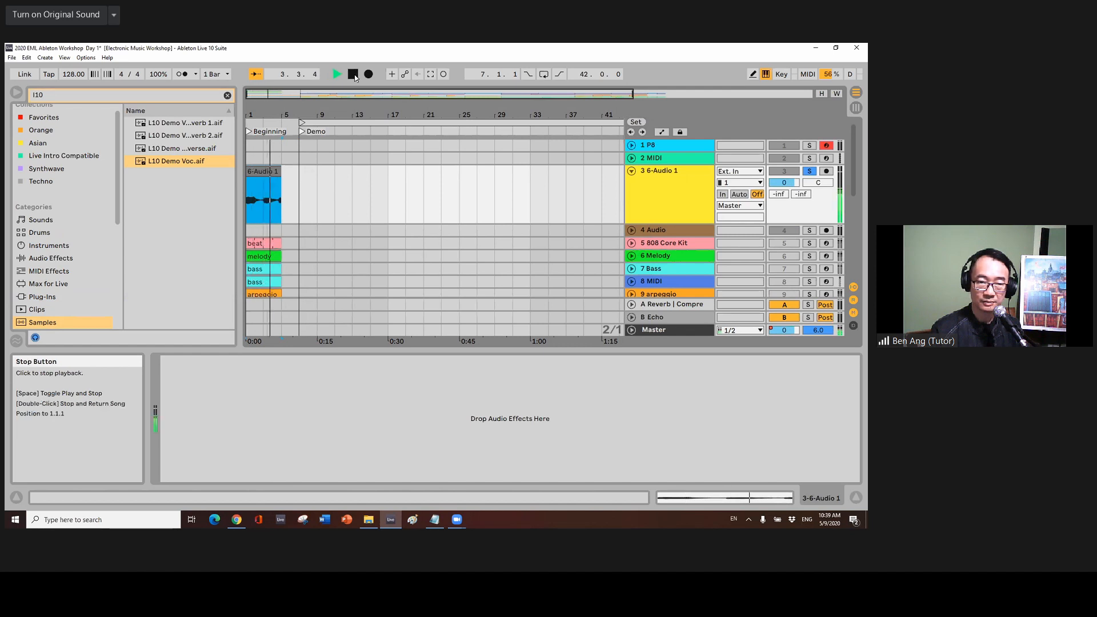
click(353, 75)
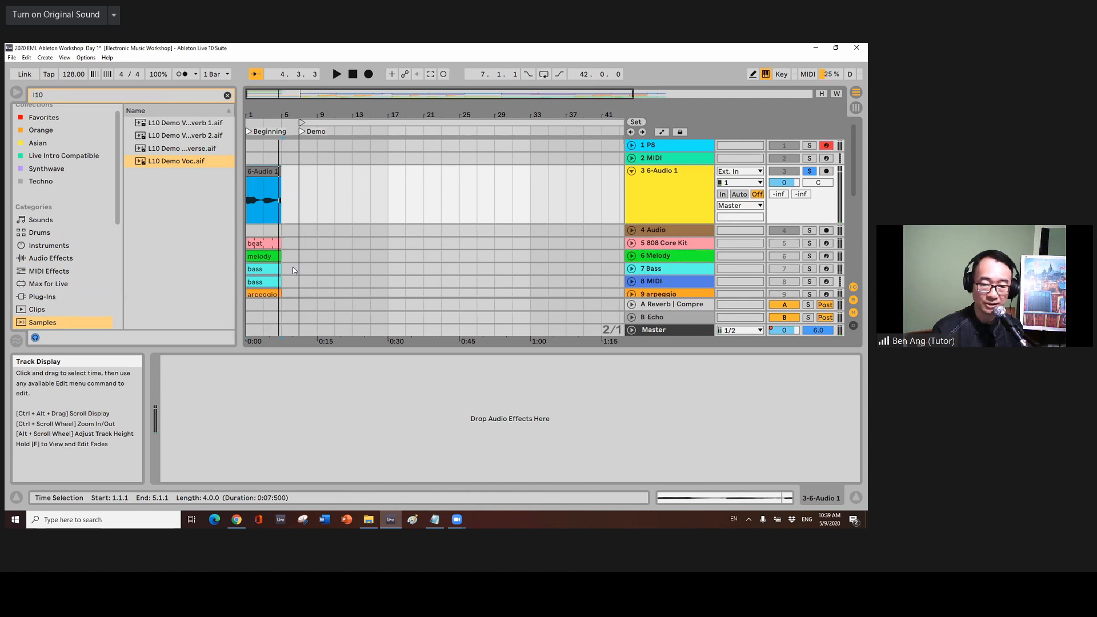
- Clear the sample search and load Analogue Bass.adg from the Bass folder of the Sounds category onto track 1
click(228, 96)
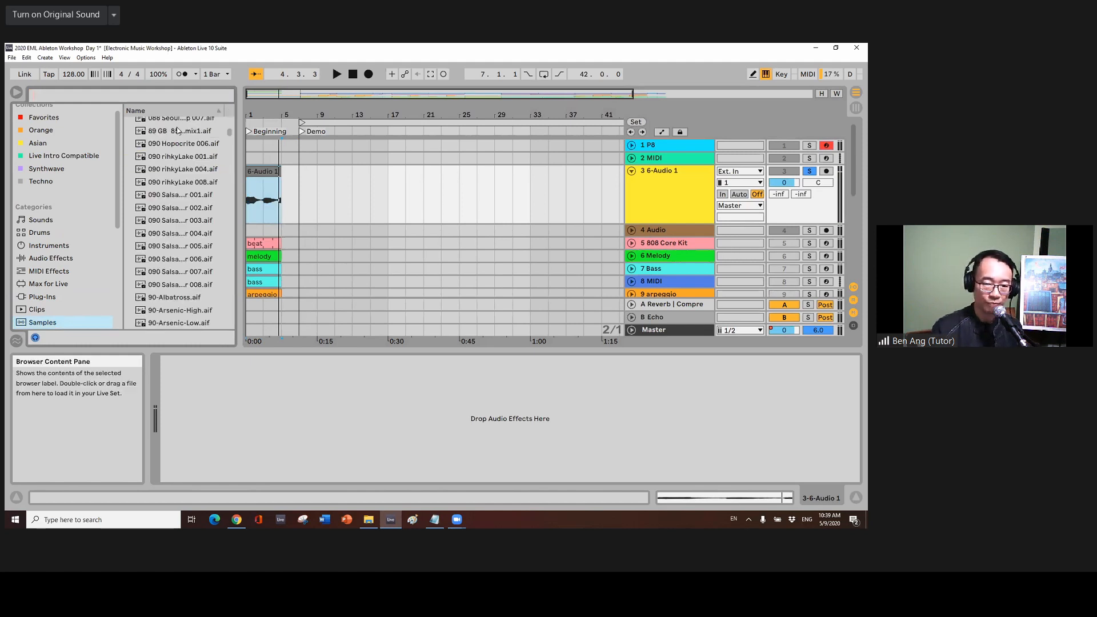
drag(116, 222, 117, 245)
click(60, 180)
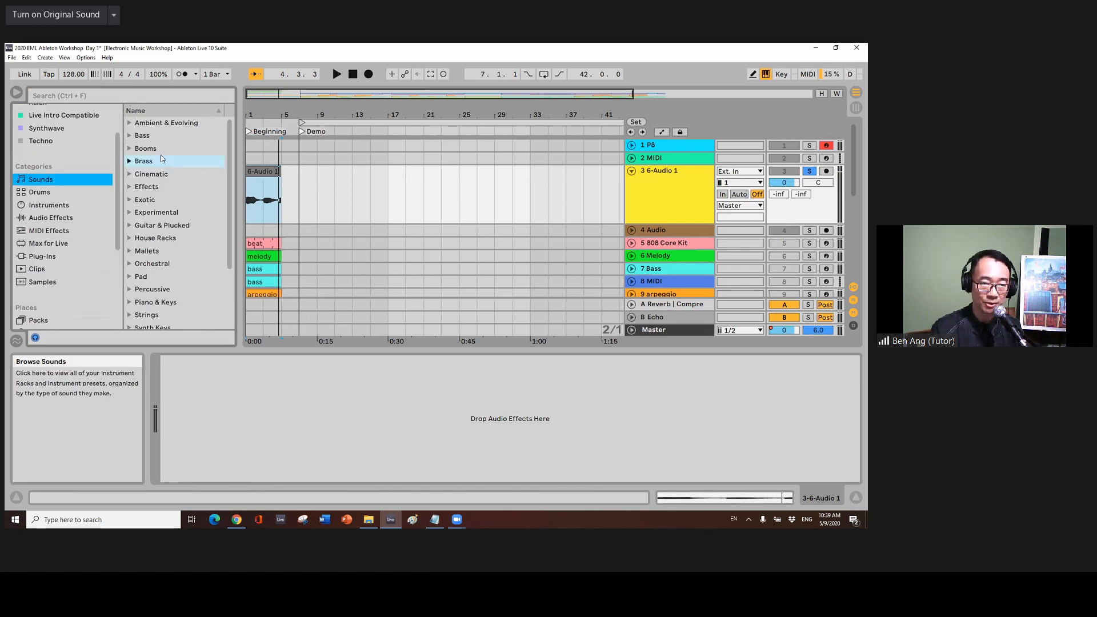
click(138, 138)
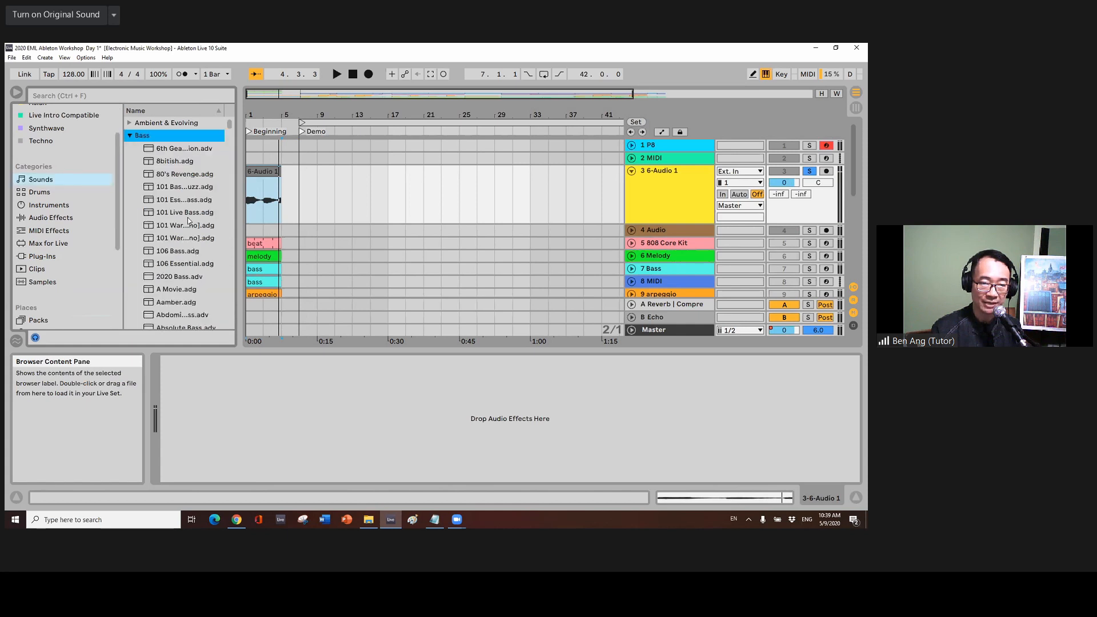
drag(231, 125, 232, 133)
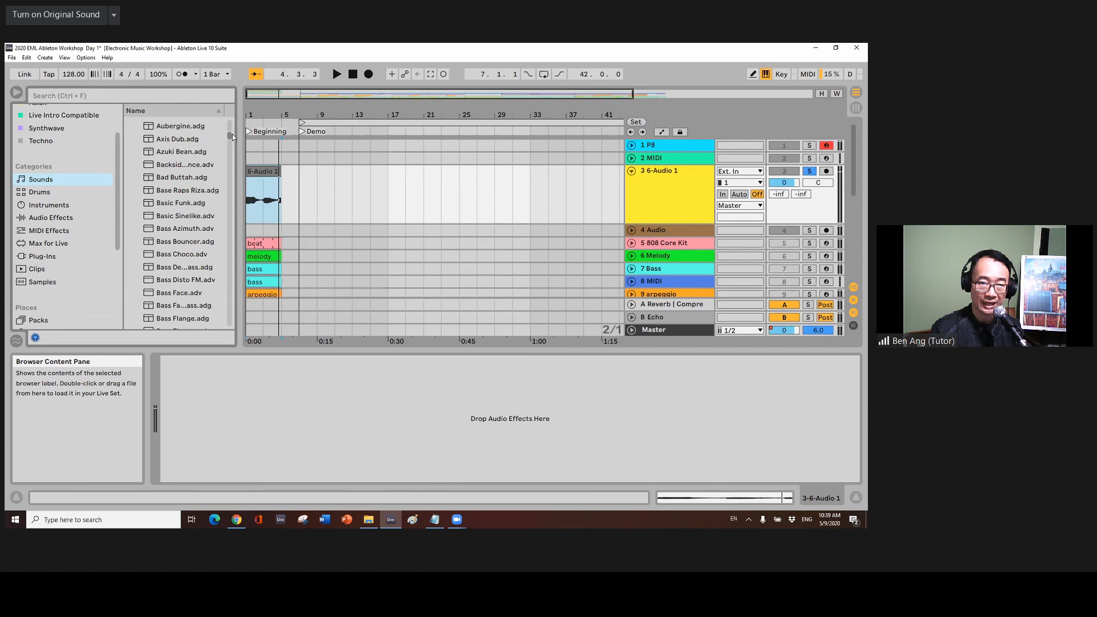
scroll(194, 182, up, 5)
right_click(194, 180)
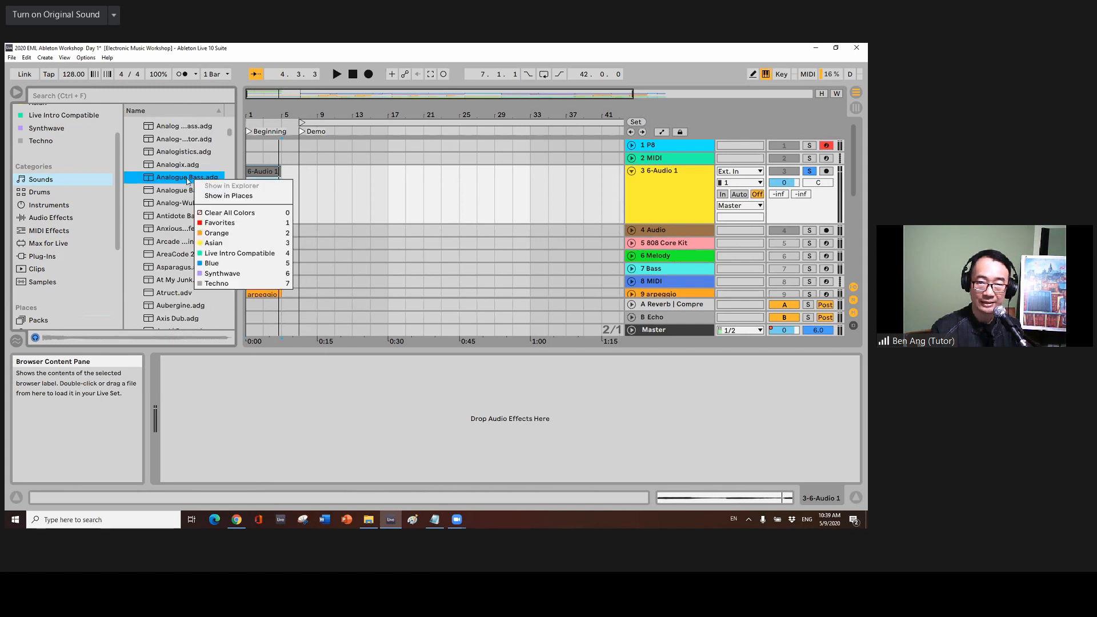
click(187, 178)
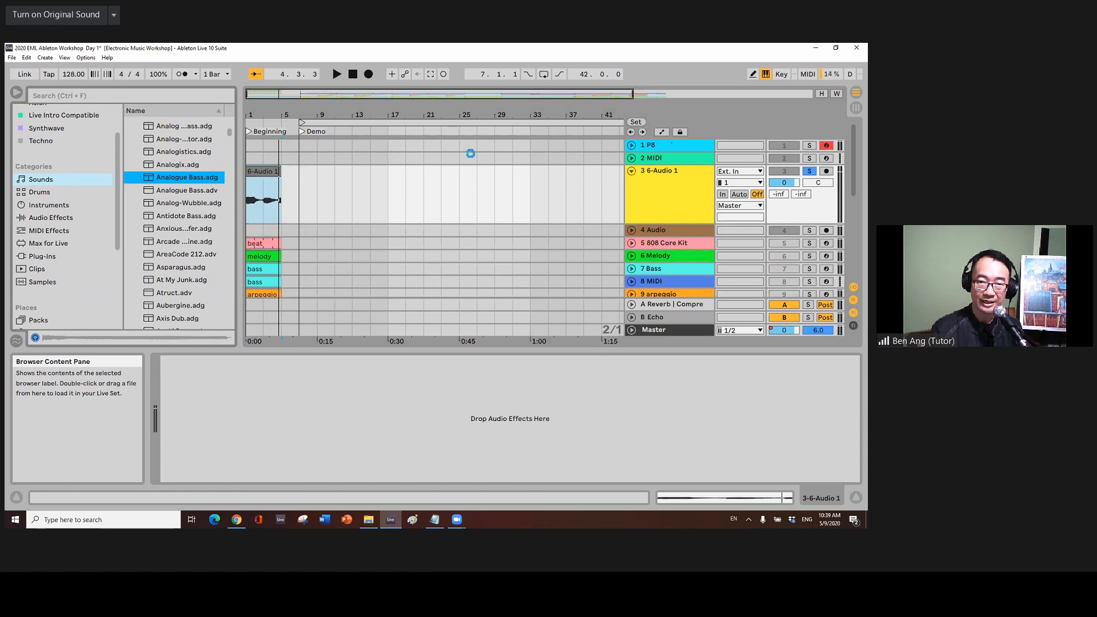
- Add the Analogue Bass.adg preset to the Favorites collection and open that collection
right_click(205, 181)
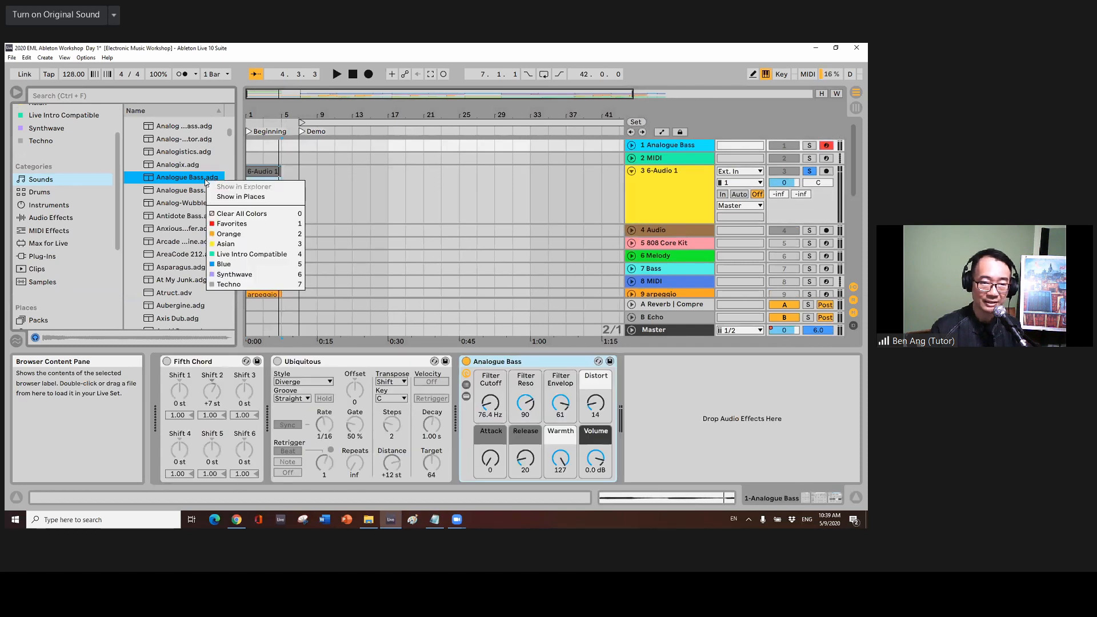
click(239, 226)
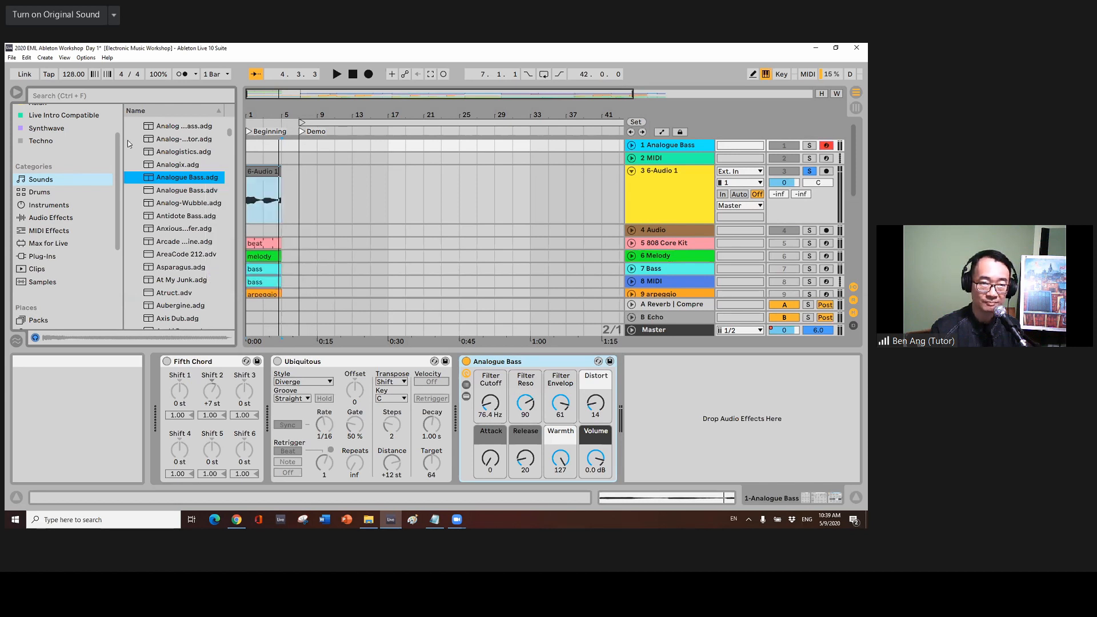
scroll(63, 132, up, 2)
click(63, 125)
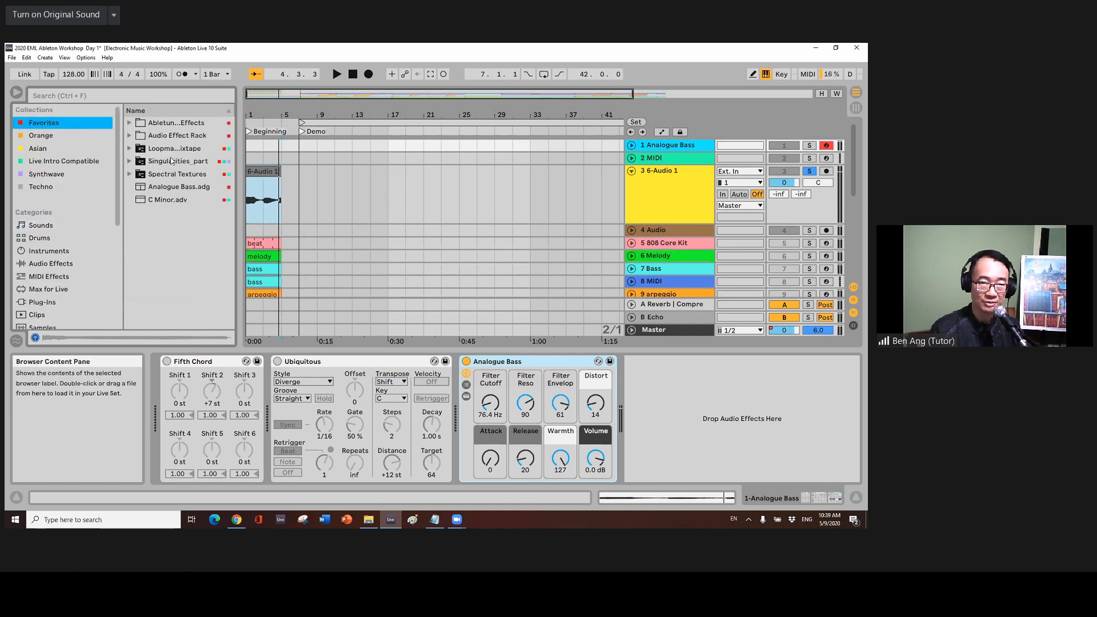